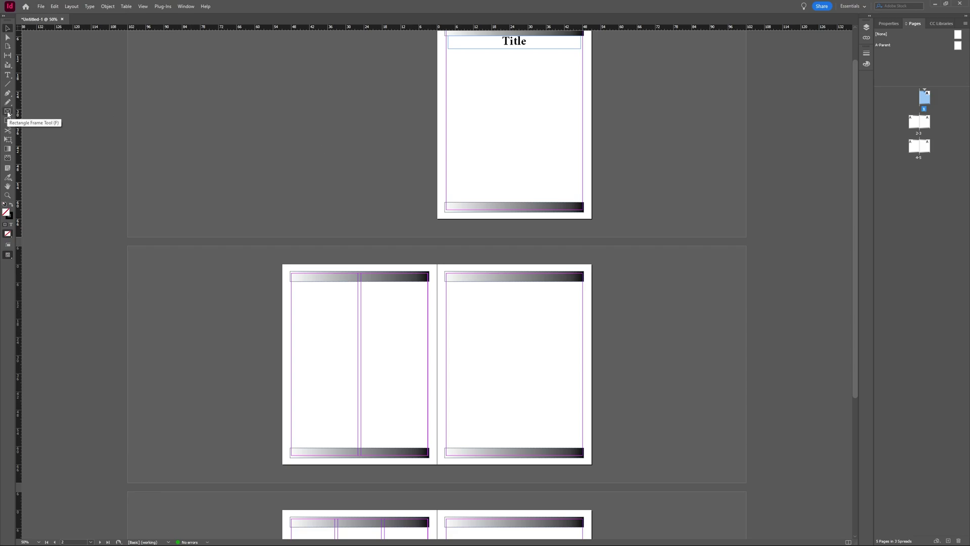
Step: Draw rectangle image frames on page 1 below the title and on both pages of spread 2-3
{"action": "key", "text": "f"}
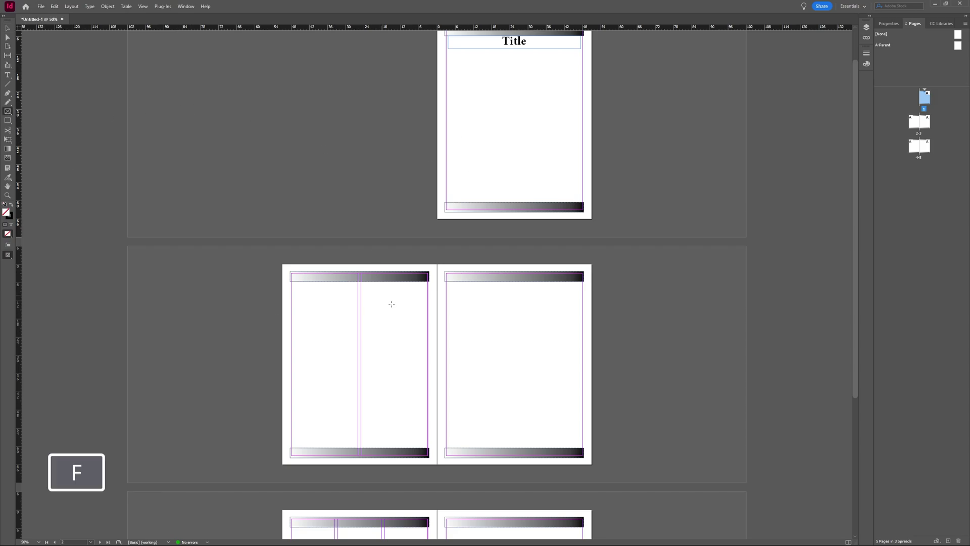
{"action": "left_click_drag", "start_coordinate": [446, 79], "coordinate": [582, 165]}
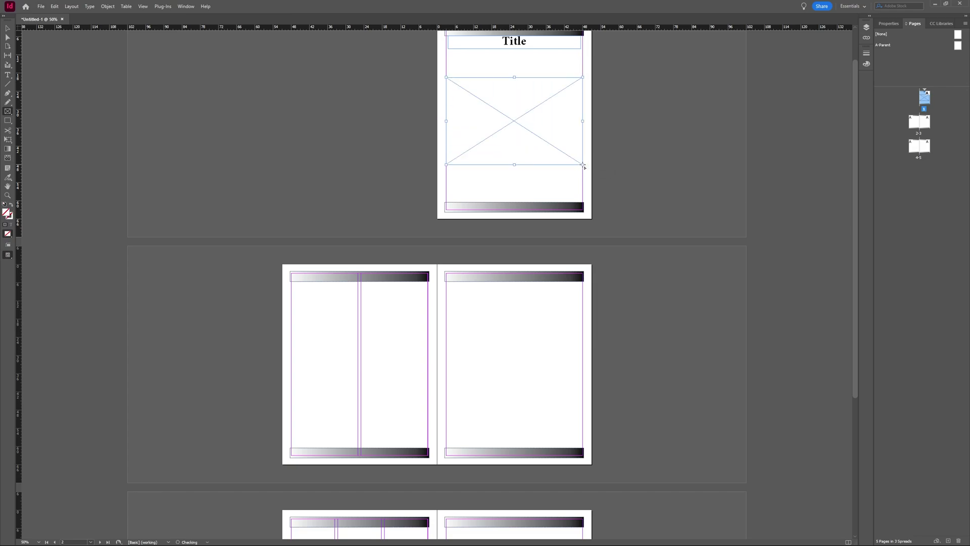
{"action": "left_click_drag", "start_coordinate": [448, 327], "coordinate": [583, 394]}
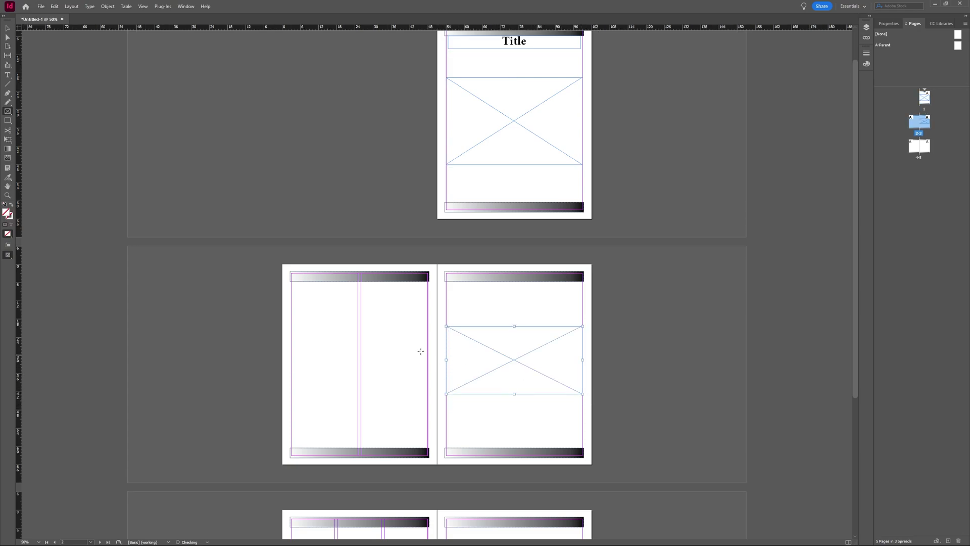
{"action": "left_click_drag", "start_coordinate": [301, 331], "coordinate": [428, 402]}
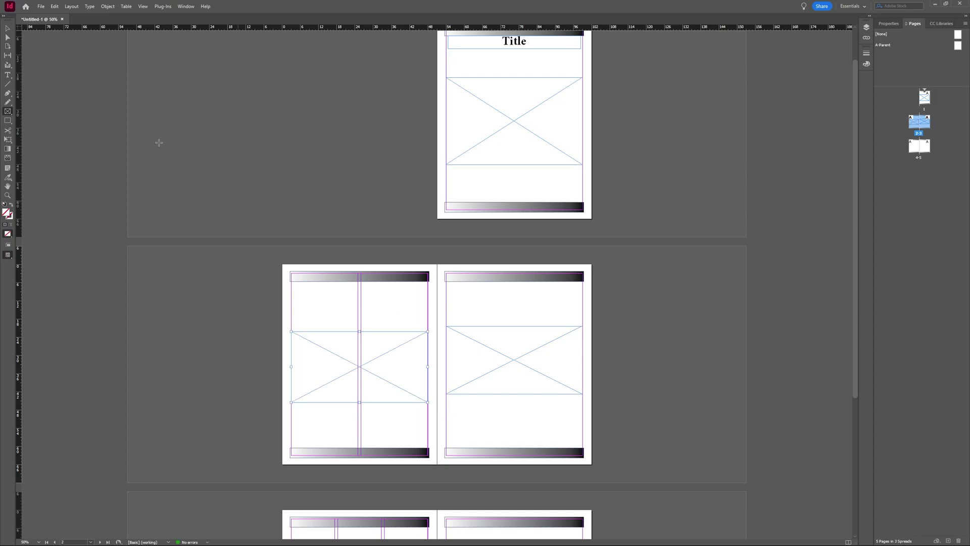
Step: Place the spaghetti photo food-1081250 JPG into the page 1 frame
{"action": "key", "text": "v"}
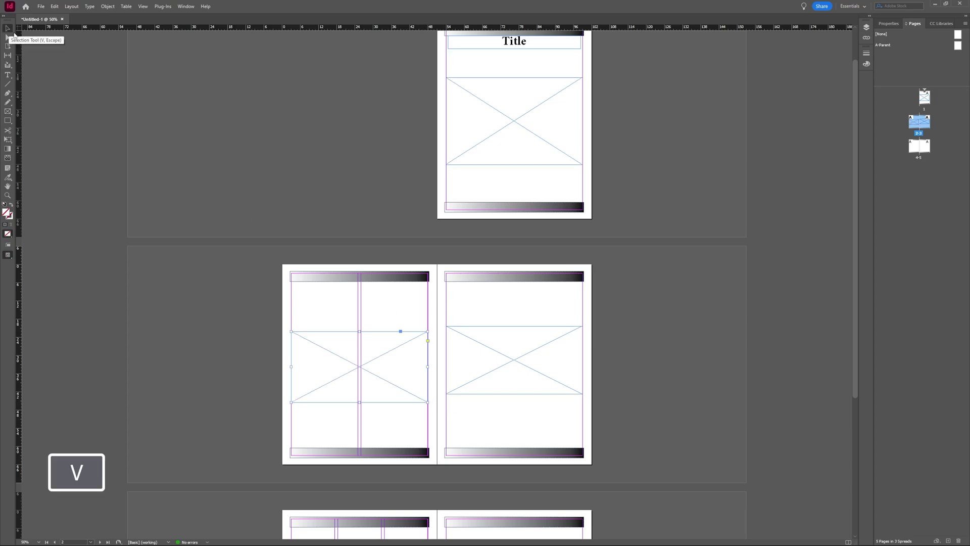
{"action": "left_click", "coordinate": [477, 149]}
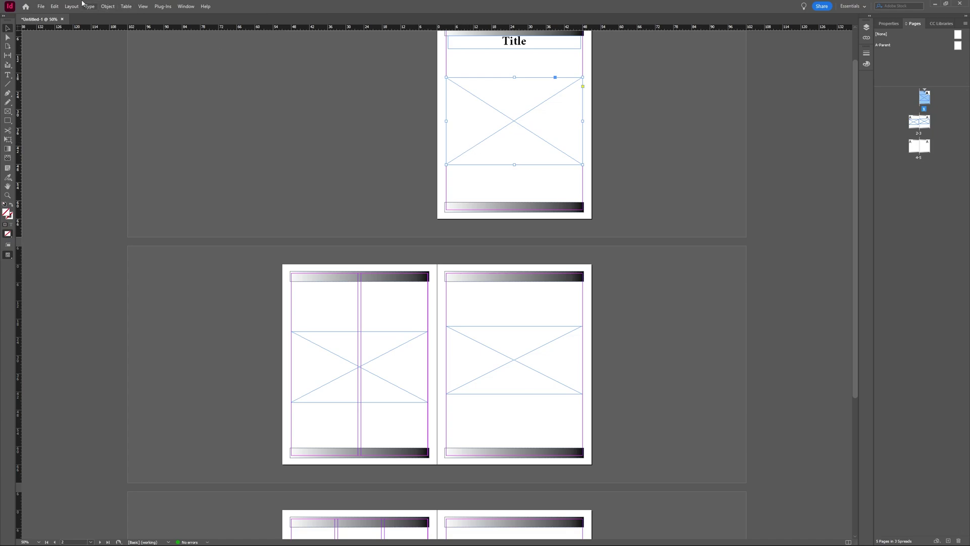
{"action": "left_click", "coordinate": [41, 6]}
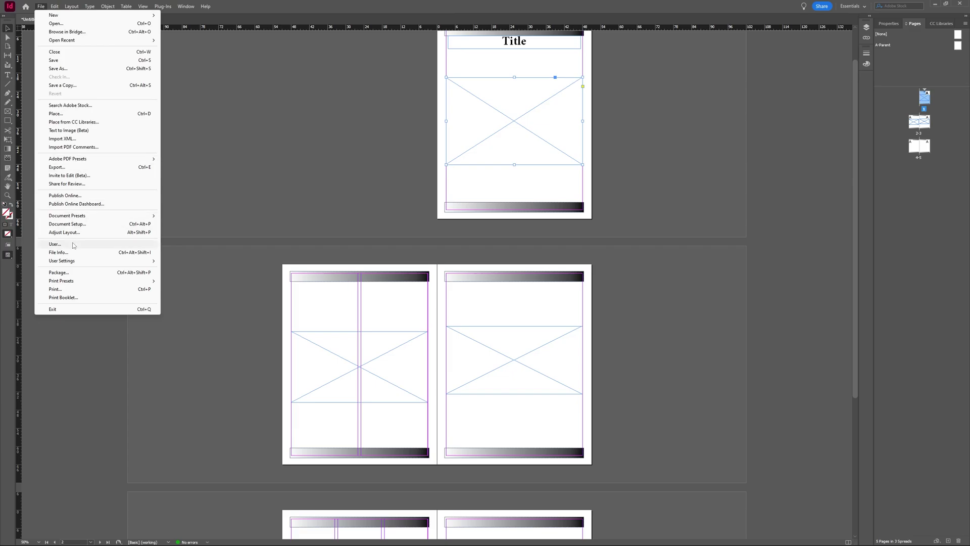
{"action": "left_click", "coordinate": [76, 113]}
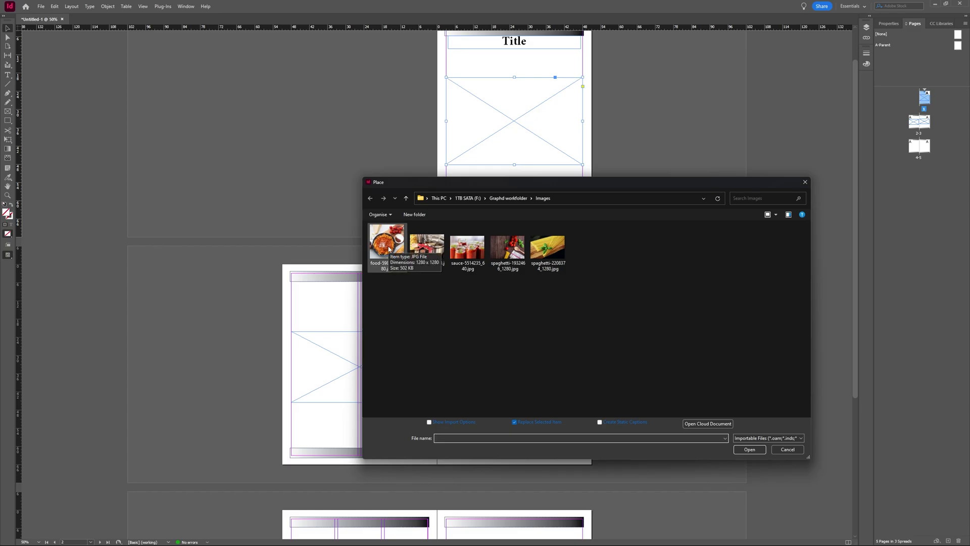
{"action": "left_click", "coordinate": [389, 249]}
{"action": "left_click", "coordinate": [747, 450]}
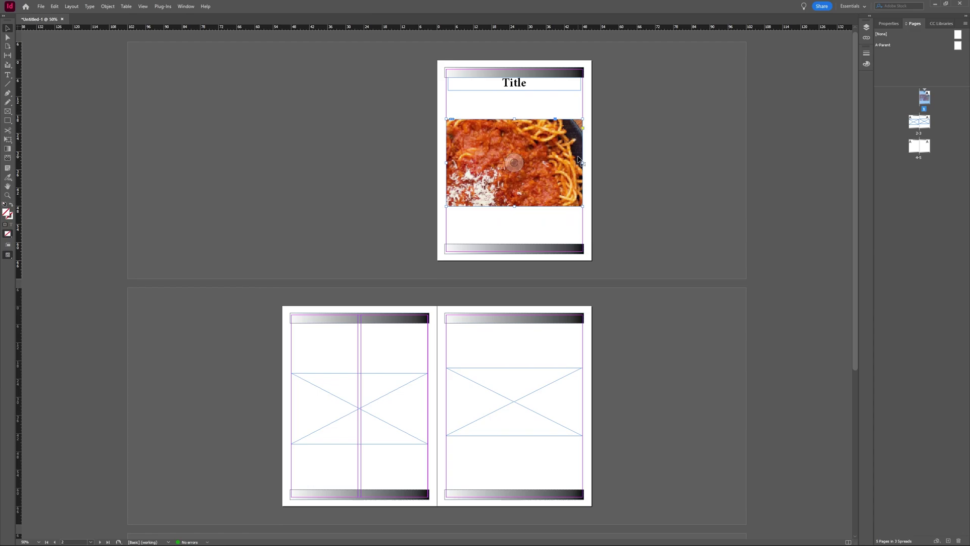
Step: Zoom to 75% and select the spaghetti photo's content inside its page 1 frame
{"action": "key", "text": "ctrl+equal"}
{"action": "scroll", "coordinate": [615, 173], "scroll_direction": "right", "scroll_amount": 4}
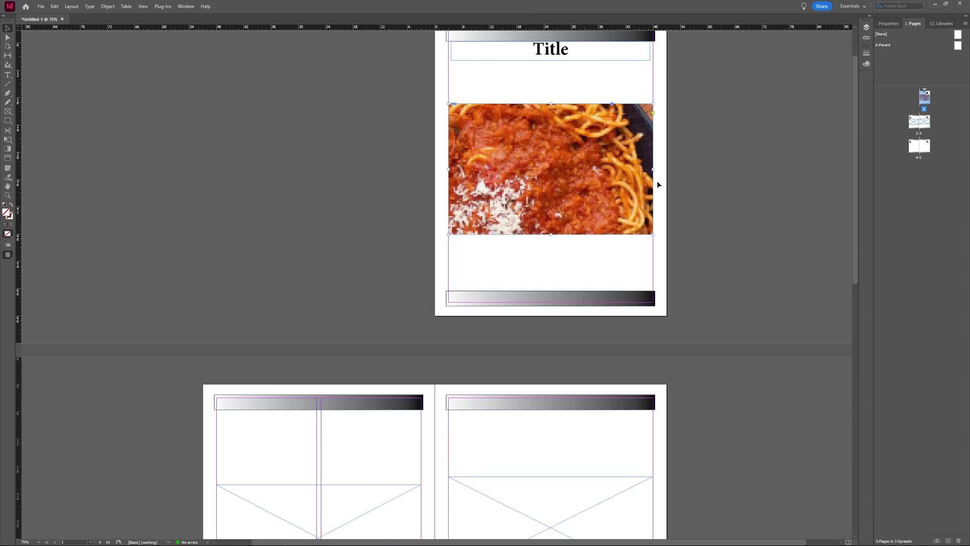
{"action": "scroll", "coordinate": [657, 180], "scroll_direction": "up", "scroll_amount": 2}
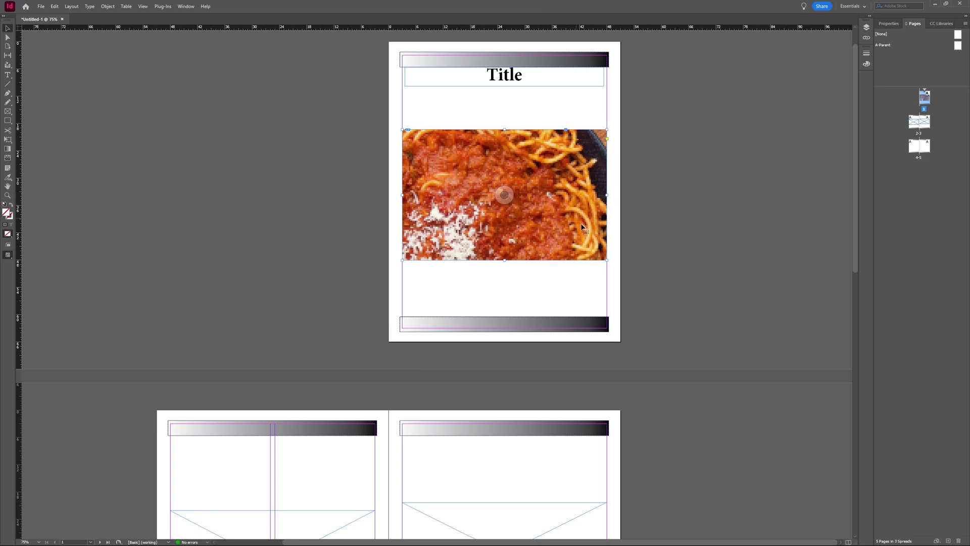
{"action": "scroll", "coordinate": [581, 224], "scroll_direction": "down", "scroll_amount": 3}
{"action": "scroll", "coordinate": [585, 235], "scroll_direction": "up", "scroll_amount": 1}
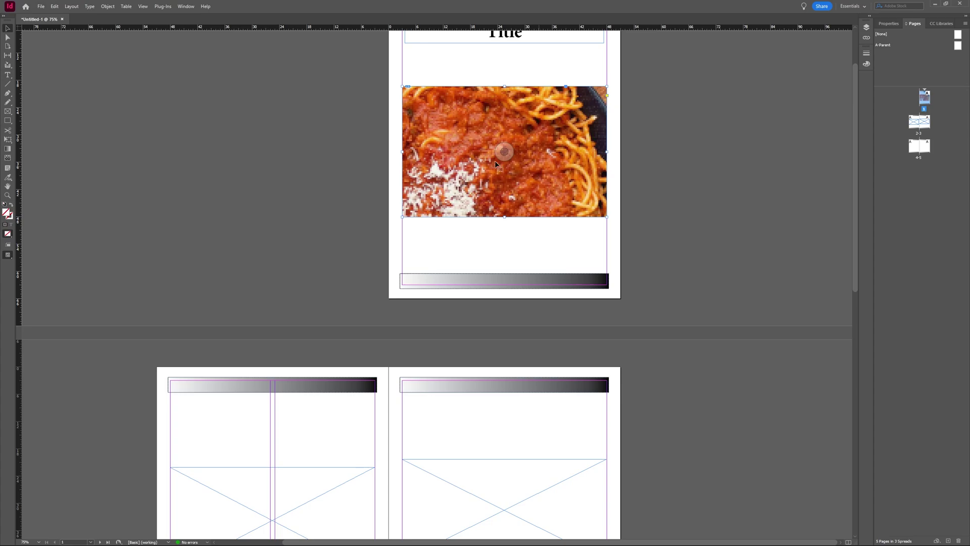
{"action": "key", "text": "a"}
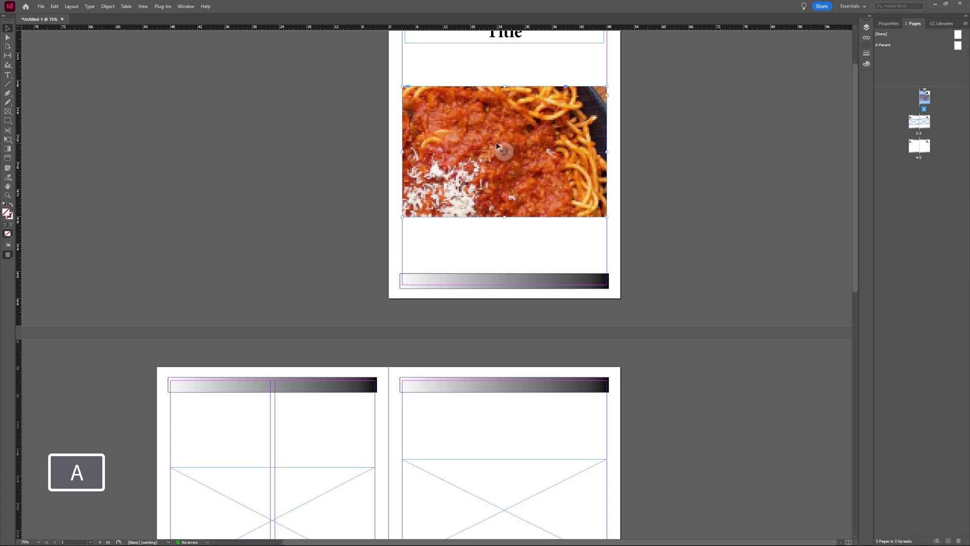
{"action": "left_click", "coordinate": [8, 38]}
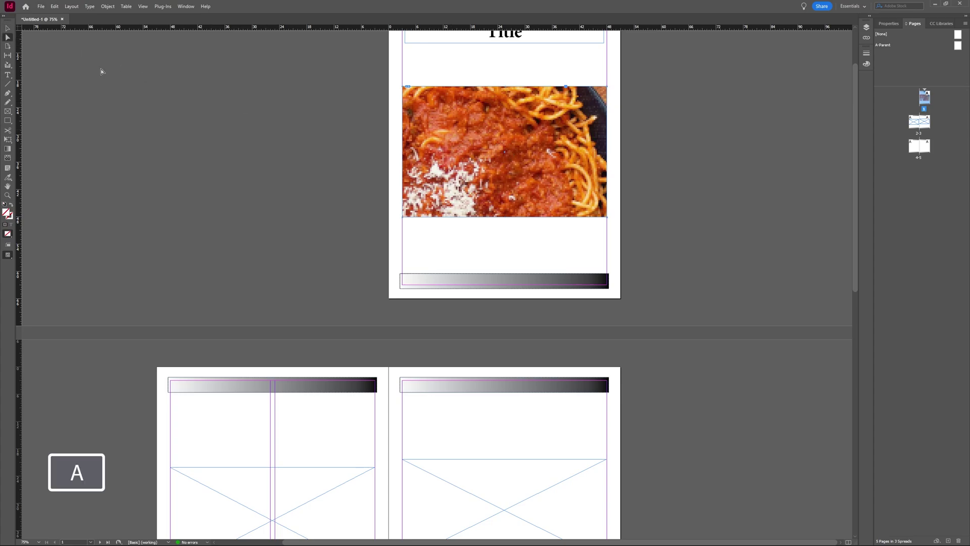
{"action": "left_click", "coordinate": [542, 179]}
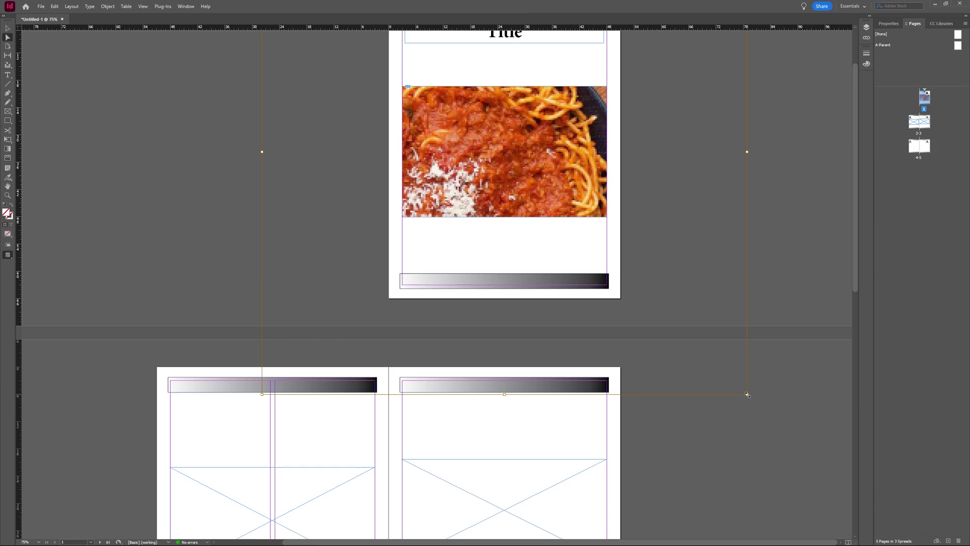
Step: Resize the photo inside the frame so the full plate, tomatoes and bread show
{"action": "left_click_drag", "start_coordinate": [747, 394], "coordinate": [645, 292]}
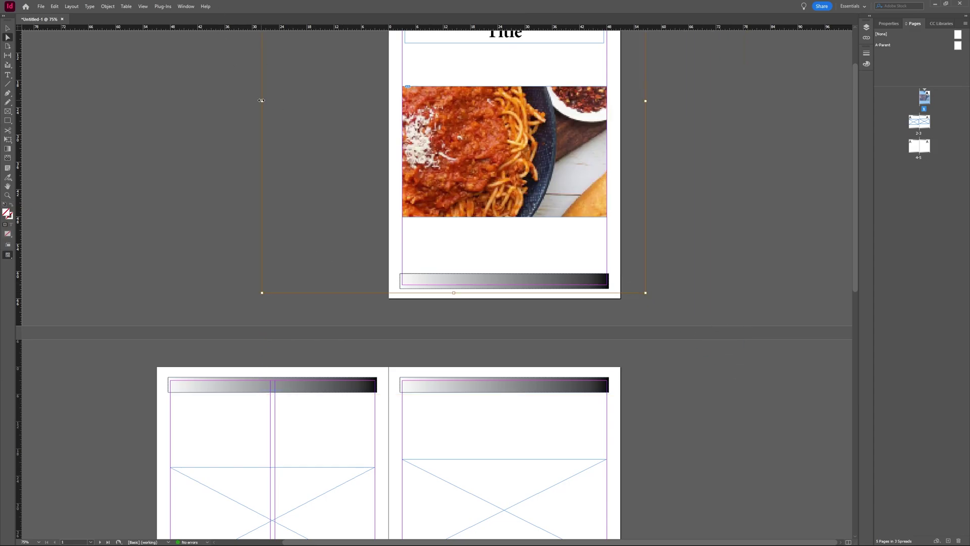
{"action": "left_click_drag", "start_coordinate": [261, 100], "coordinate": [378, 127]}
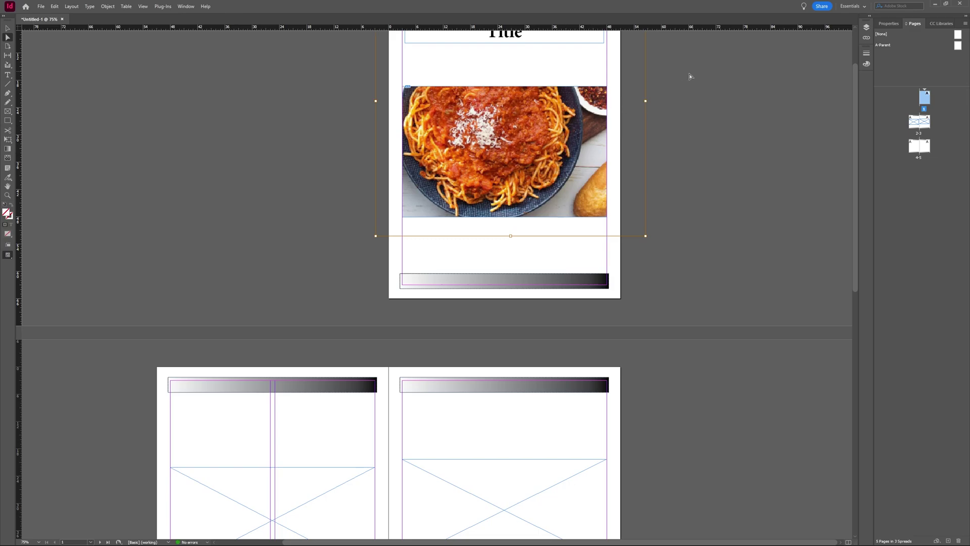
{"action": "scroll", "coordinate": [677, 76], "scroll_direction": "up", "scroll_amount": 3}
{"action": "left_click_drag", "start_coordinate": [645, 39], "coordinate": [620, 182]}
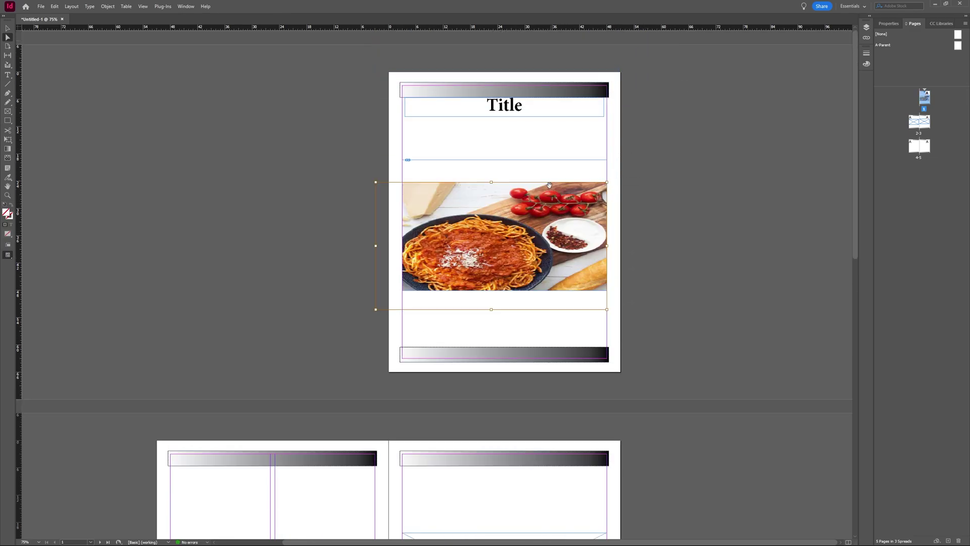
{"action": "left_click_drag", "start_coordinate": [491, 182], "coordinate": [490, 159]}
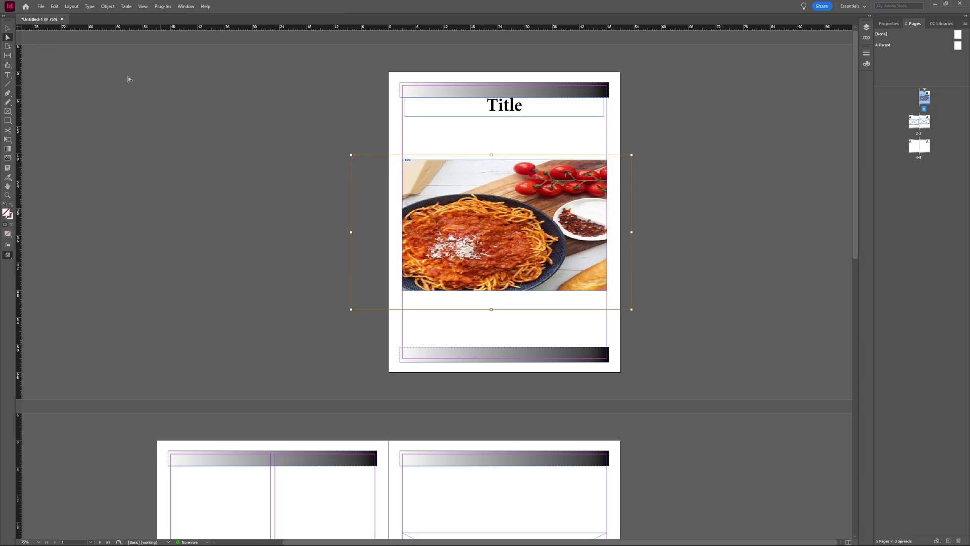
{"action": "key", "text": "v"}
{"action": "left_click", "coordinate": [177, 200]}
{"action": "left_click", "coordinate": [498, 239]}
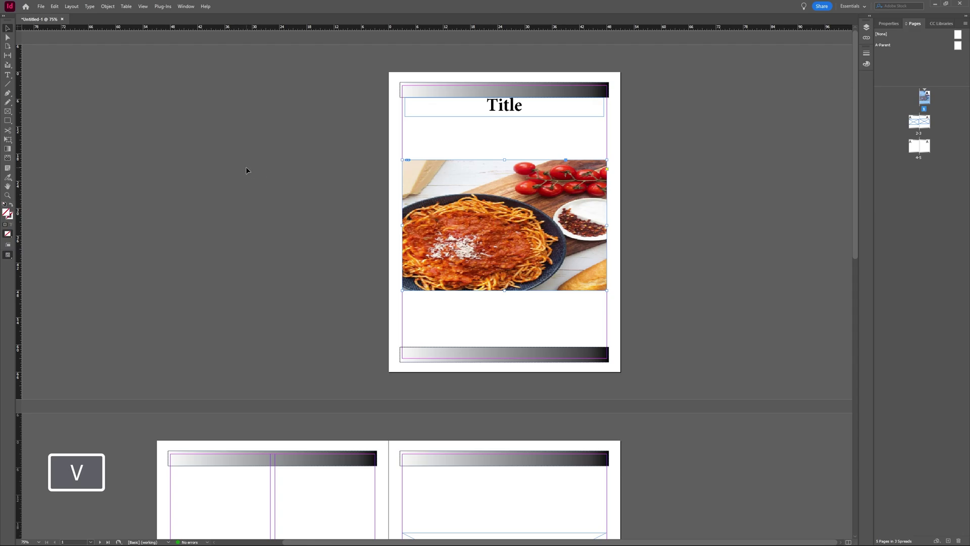
Step: Place the cooking pot and spice jars photo into the empty frame on page 2
{"action": "scroll", "coordinate": [247, 169], "scroll_direction": "down", "scroll_amount": 3}
{"action": "scroll", "coordinate": [245, 170], "scroll_direction": "down", "scroll_amount": 3}
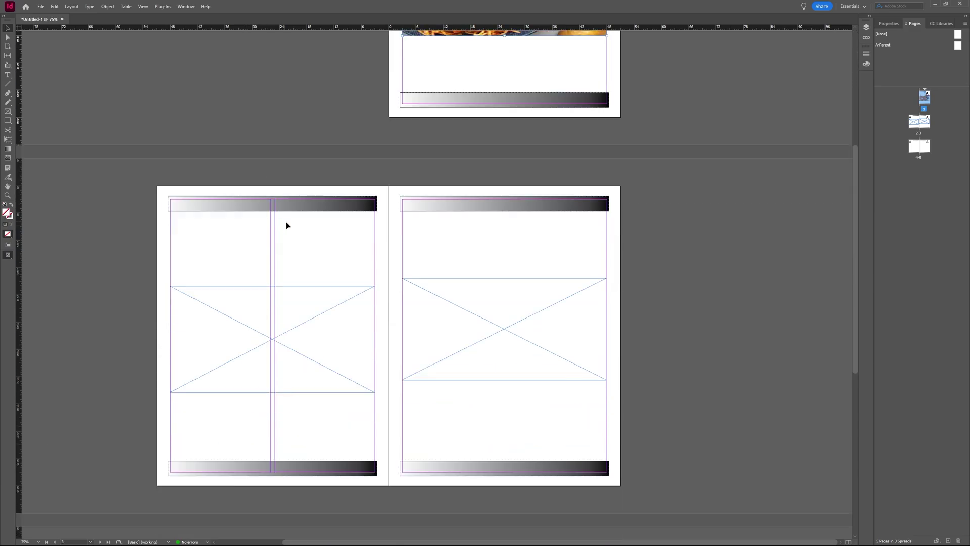
{"action": "left_click", "coordinate": [299, 309]}
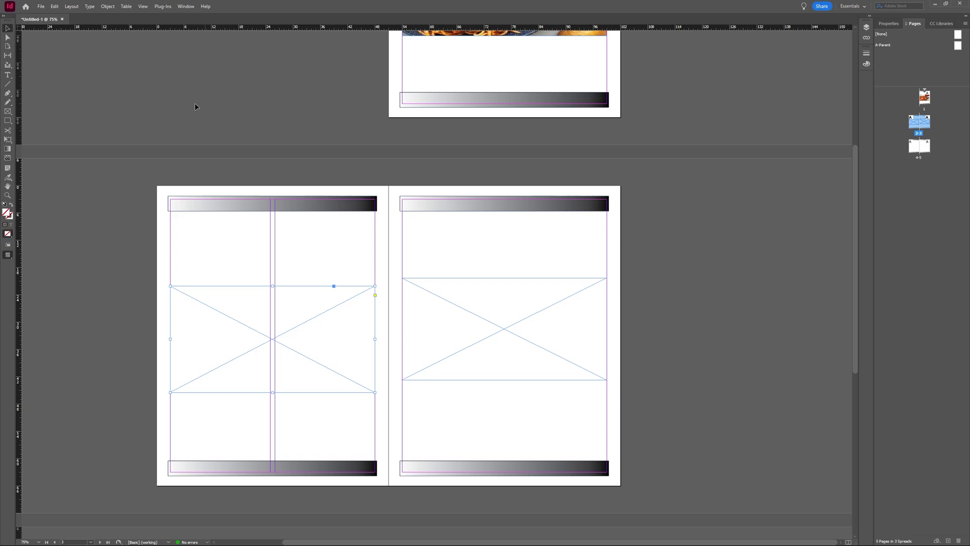
{"action": "left_click", "coordinate": [41, 7]}
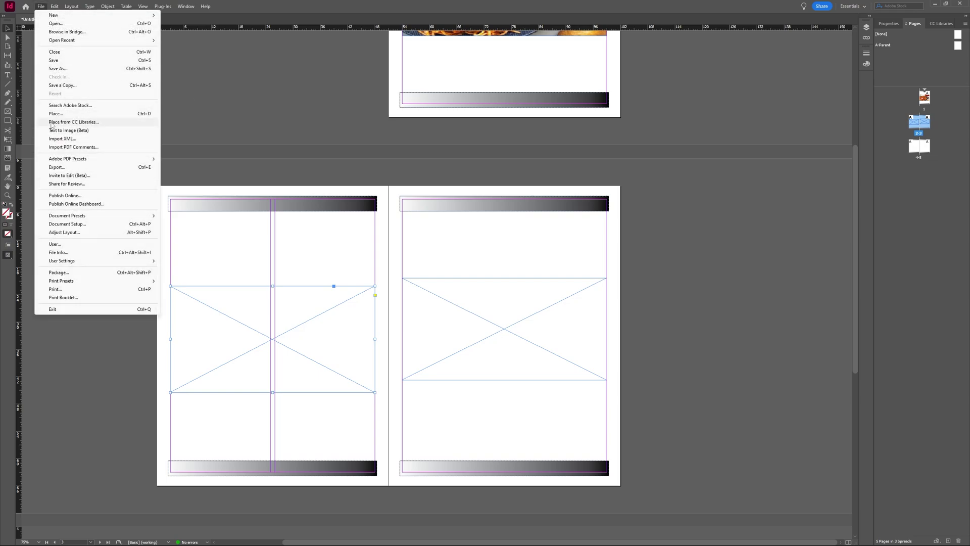
{"action": "left_click", "coordinate": [53, 113]}
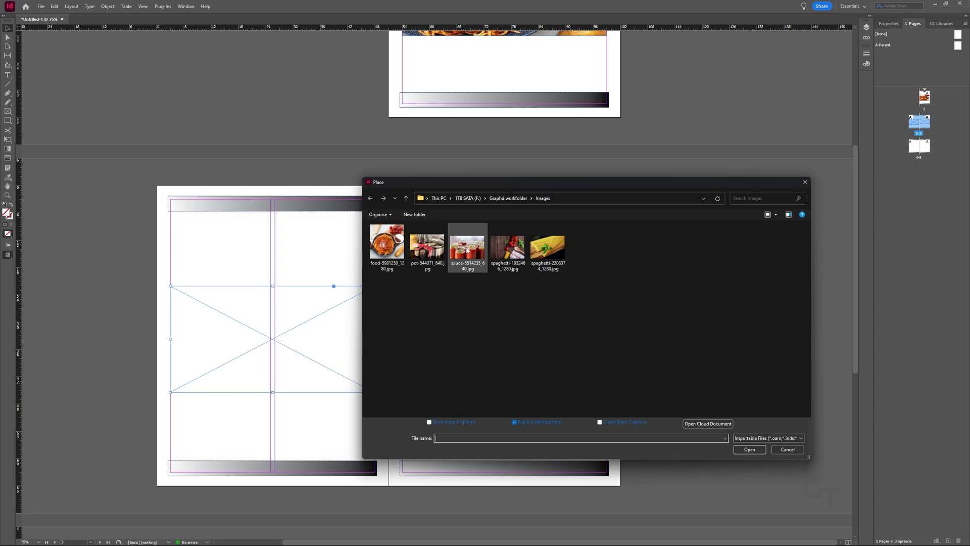
{"action": "double_click", "coordinate": [427, 247]}
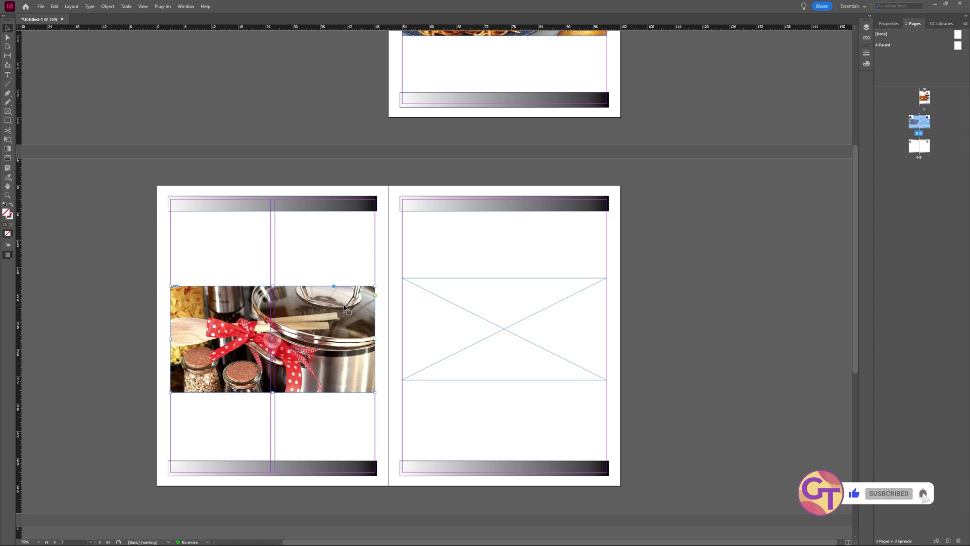
{"action": "left_click", "coordinate": [8, 37]}
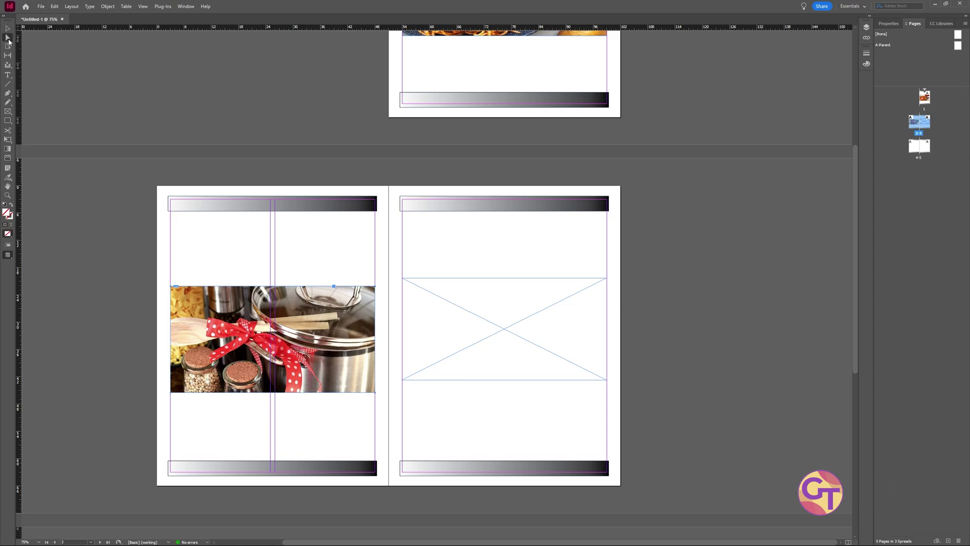
Step: Apply Object > Fitting > Content-Aware Fit to the pot photo on page 2
{"action": "left_click", "coordinate": [237, 357]}
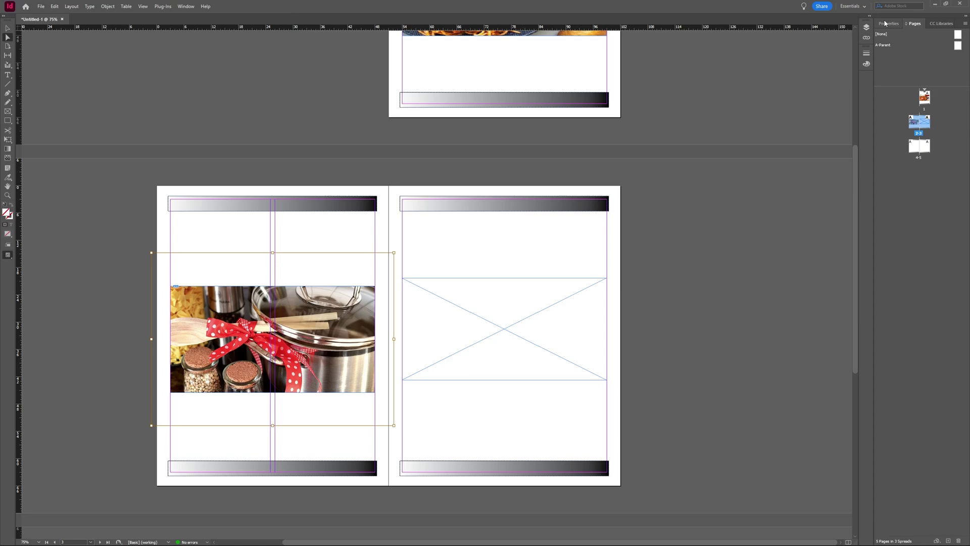
{"action": "left_click", "coordinate": [108, 7]}
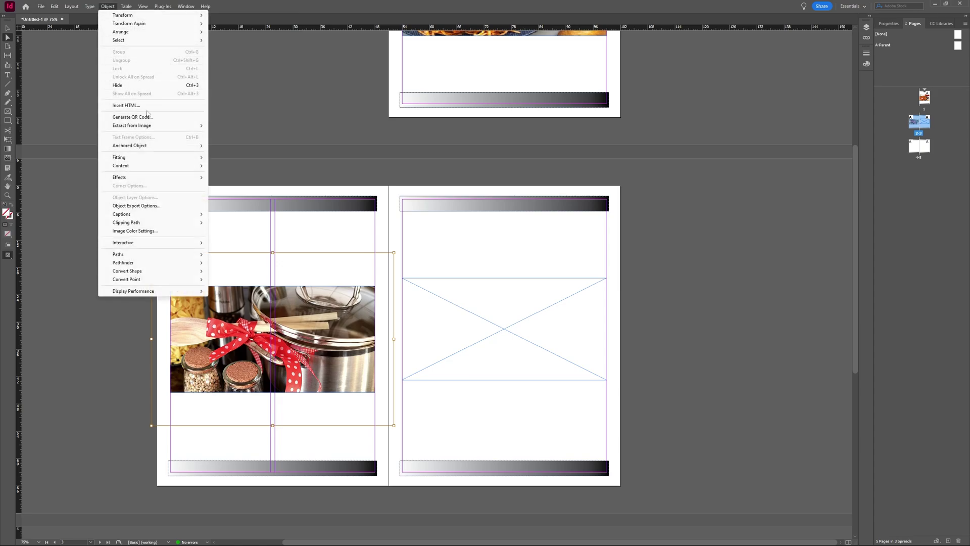
{"action": "mouse_move", "coordinate": [169, 158]}
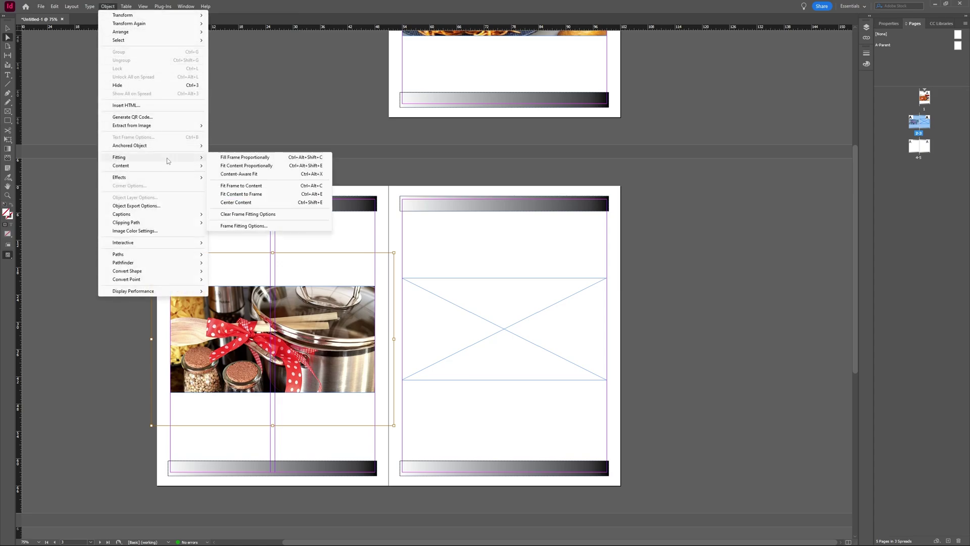
{"action": "left_click", "coordinate": [263, 175]}
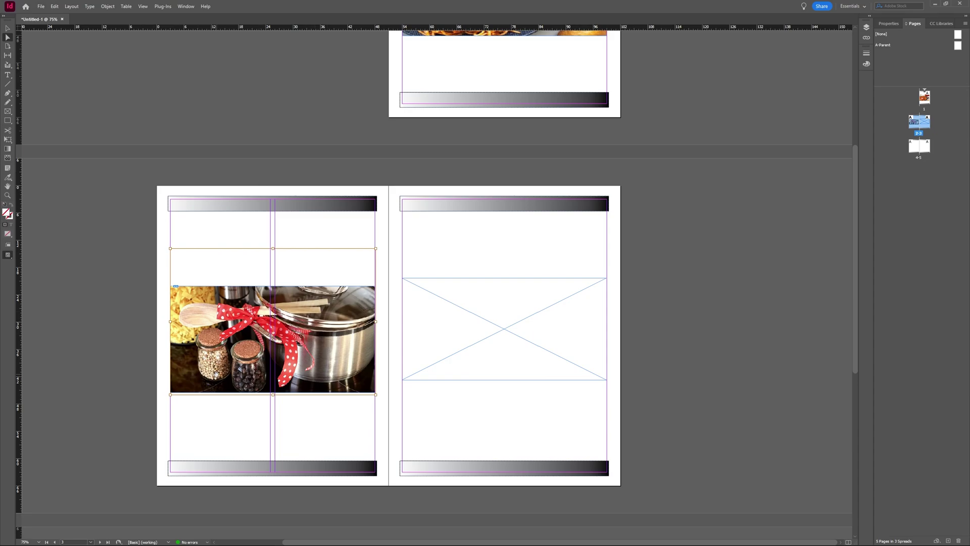
Step: Place the tomato sauce jars photo into the empty frame on page 3
{"action": "left_click", "coordinate": [502, 355]}
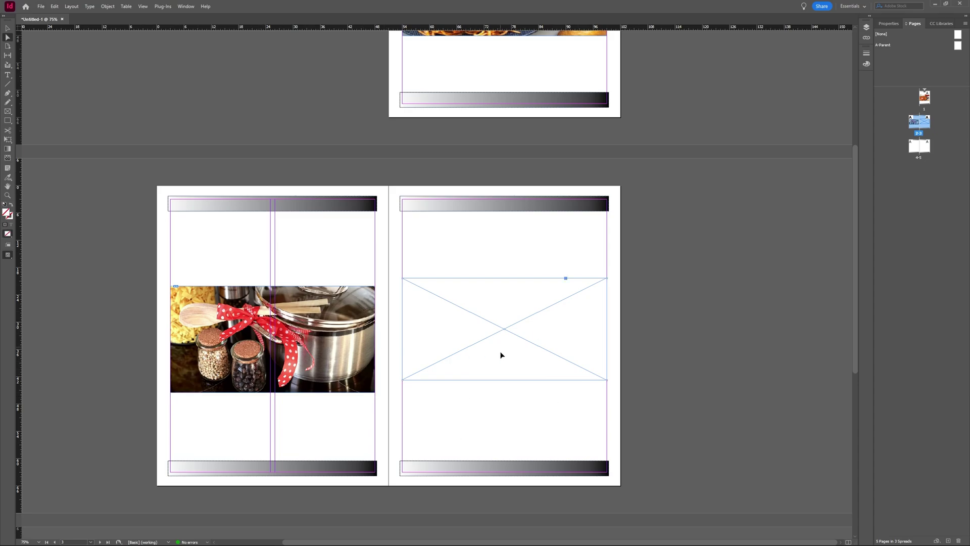
{"action": "left_click", "coordinate": [8, 29]}
{"action": "left_click", "coordinate": [41, 6]}
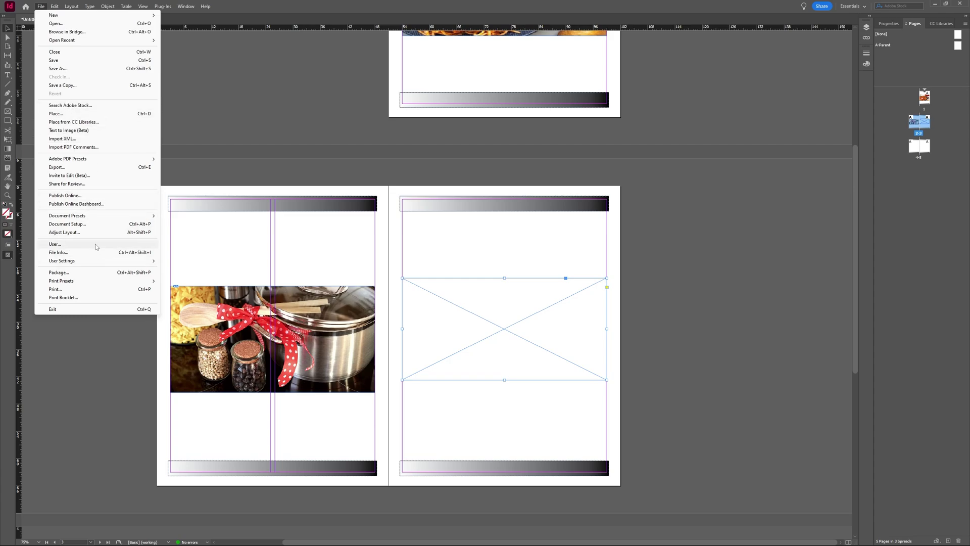
{"action": "left_click", "coordinate": [93, 112]}
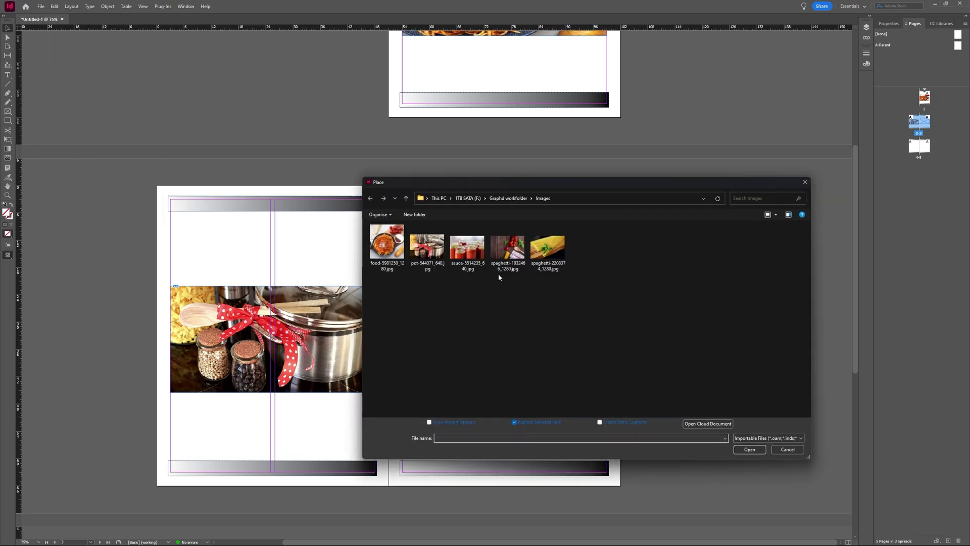
{"action": "double_click", "coordinate": [474, 248]}
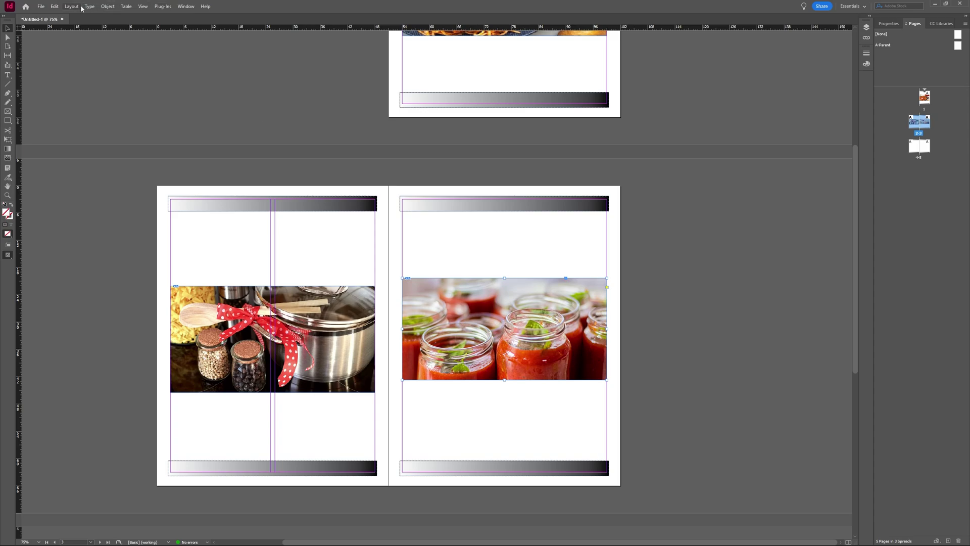
Step: Apply Content-Aware Fit to the sauce jars photo's content
{"action": "key", "text": "a"}
{"action": "left_click", "coordinate": [497, 306]}
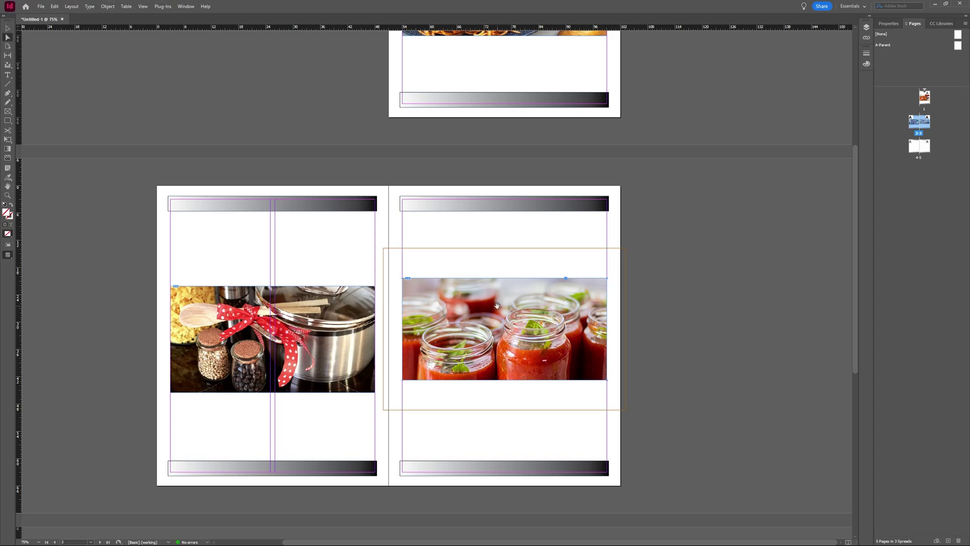
{"action": "left_click", "coordinate": [107, 6]}
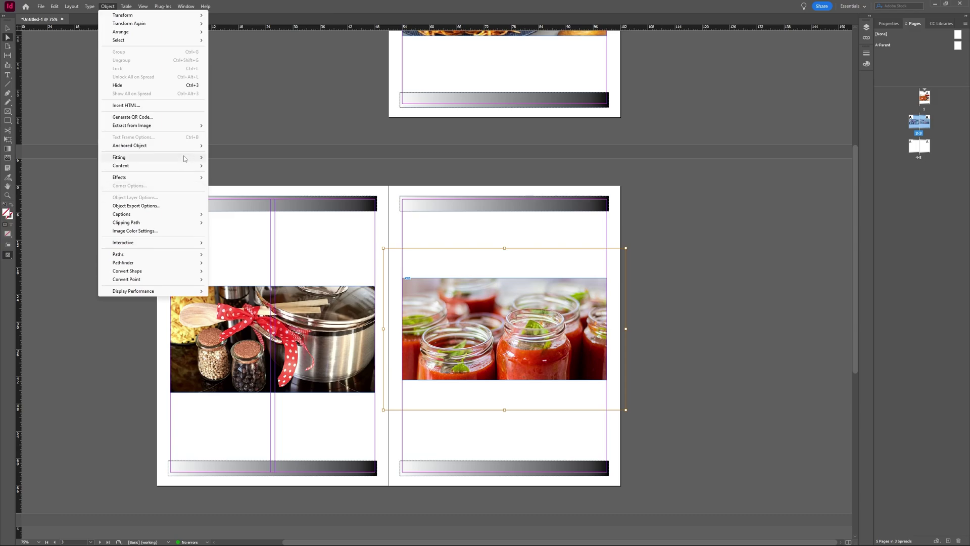
{"action": "mouse_move", "coordinate": [185, 157]}
{"action": "left_click", "coordinate": [264, 176]}
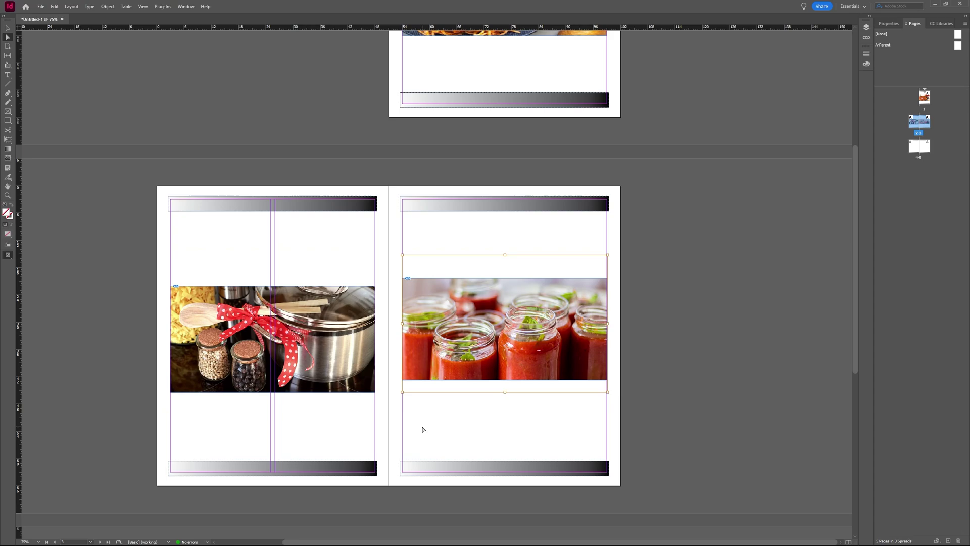
Step: Try Fill Frame Proportionally, then settle on Fit Content Proportionally for the jars photo
{"action": "left_click", "coordinate": [90, 7]}
{"action": "left_click", "coordinate": [107, 7]}
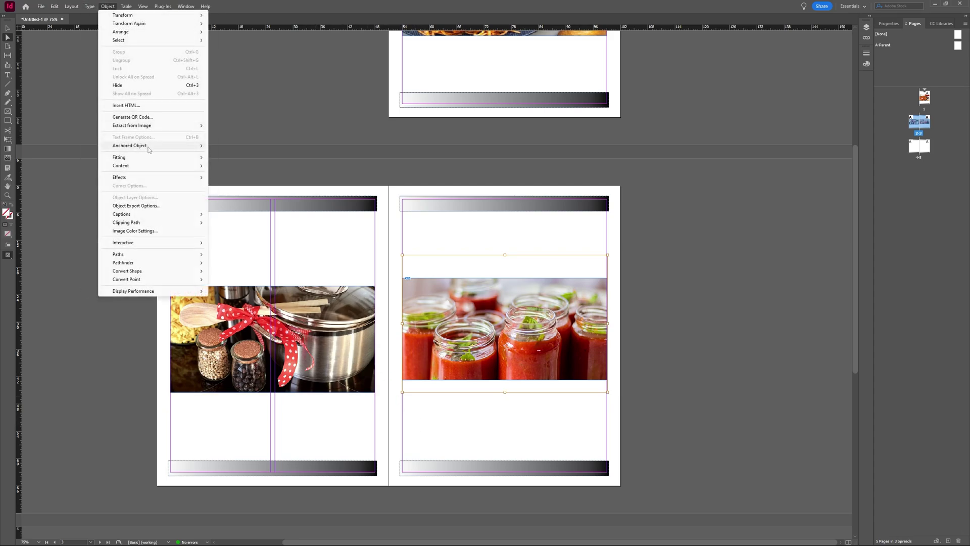
{"action": "mouse_move", "coordinate": [150, 157]}
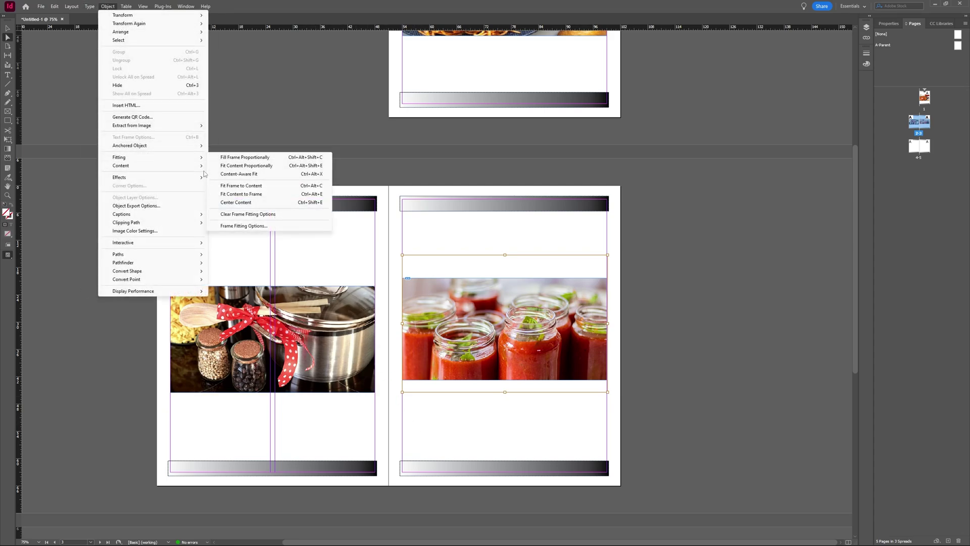
{"action": "left_click", "coordinate": [269, 160]}
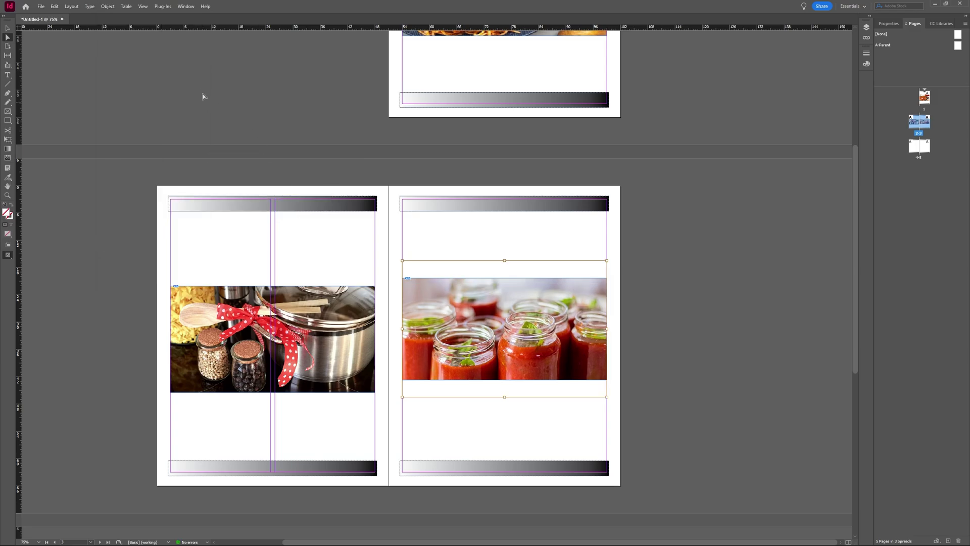
{"action": "left_click", "coordinate": [106, 7]}
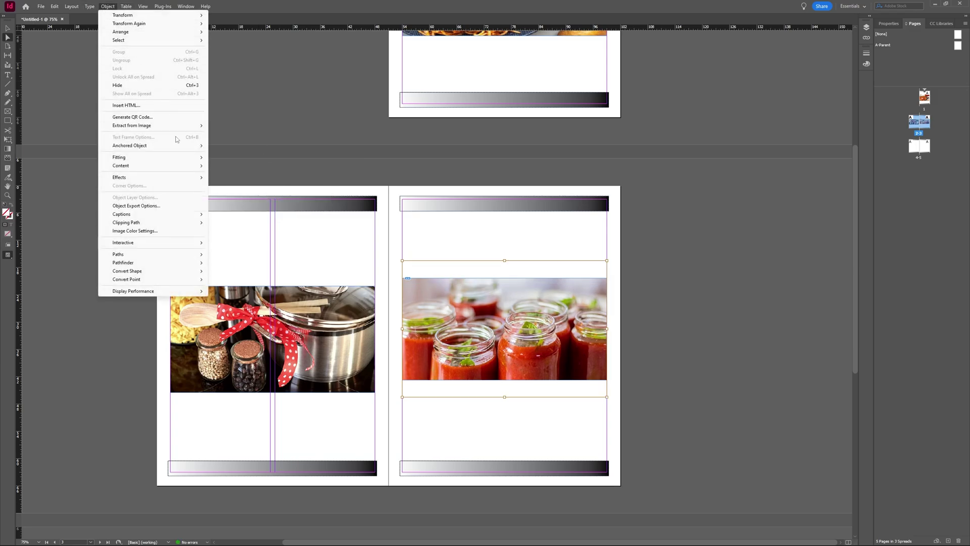
{"action": "mouse_move", "coordinate": [186, 160]}
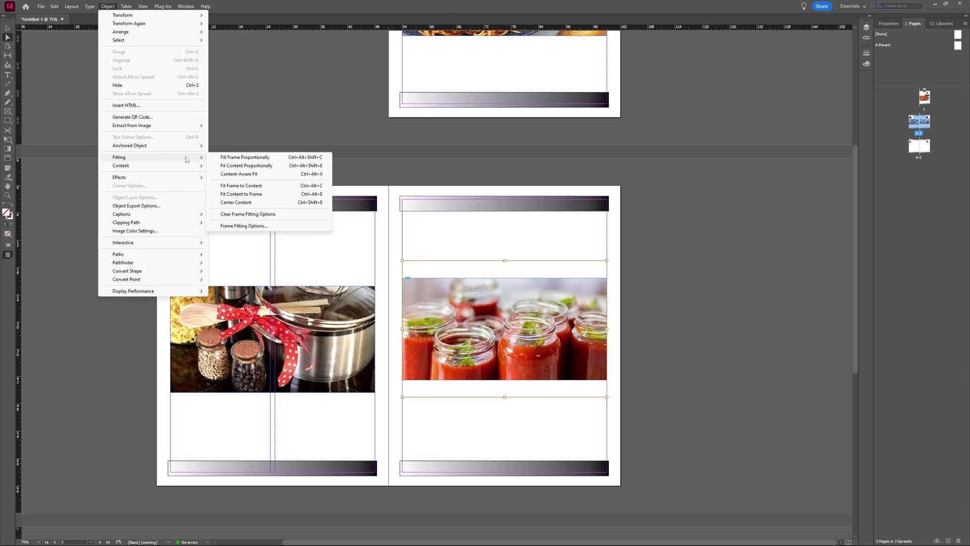
{"action": "left_click", "coordinate": [270, 168]}
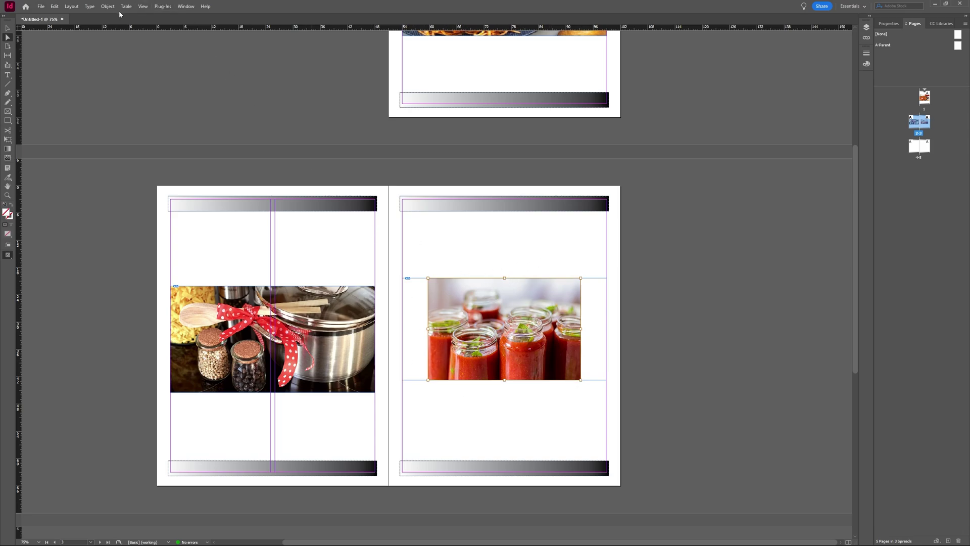
Step: Apply Fit Frame to Content, then Fit Content to Frame, to the sauce jars photo
{"action": "left_click", "coordinate": [91, 7]}
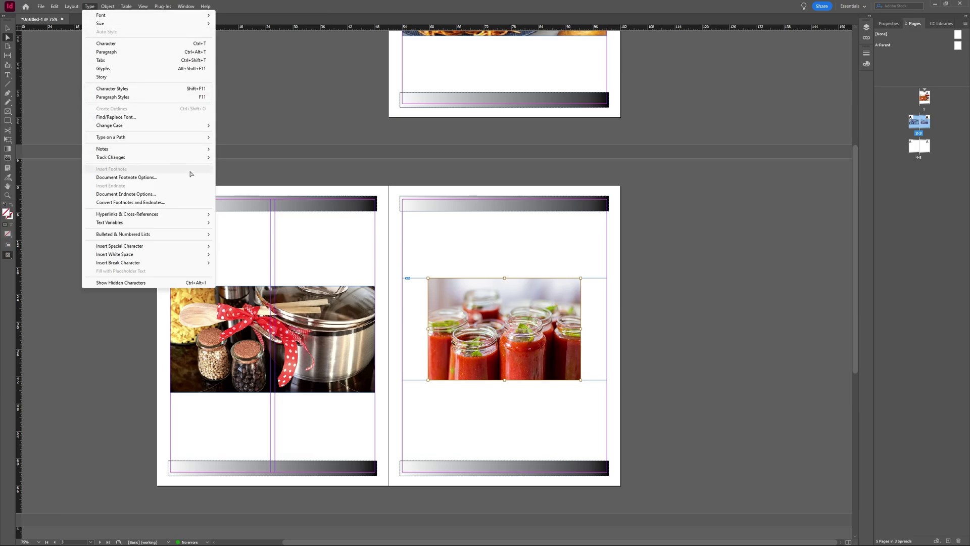
{"action": "mouse_move", "coordinate": [108, 6]}
{"action": "mouse_move", "coordinate": [151, 157]}
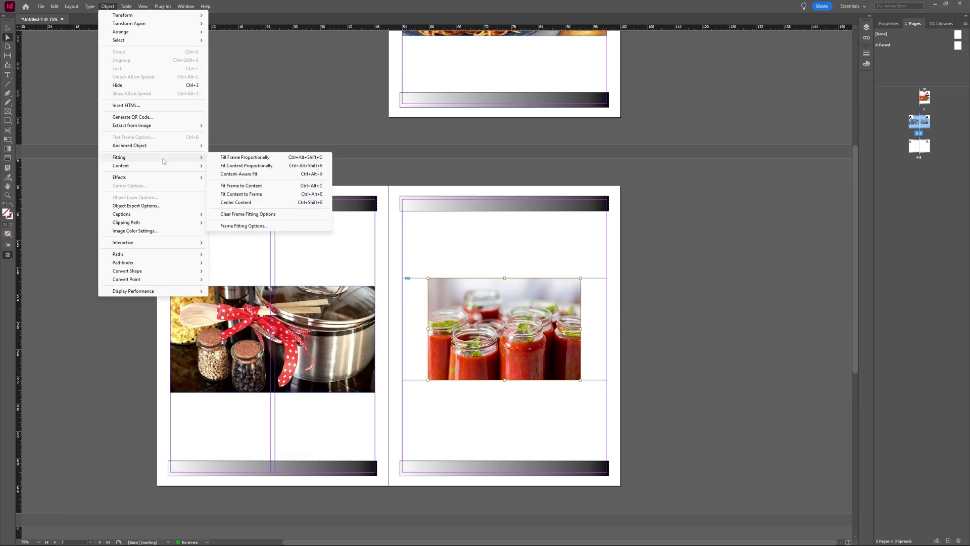
{"action": "left_click", "coordinate": [291, 189]}
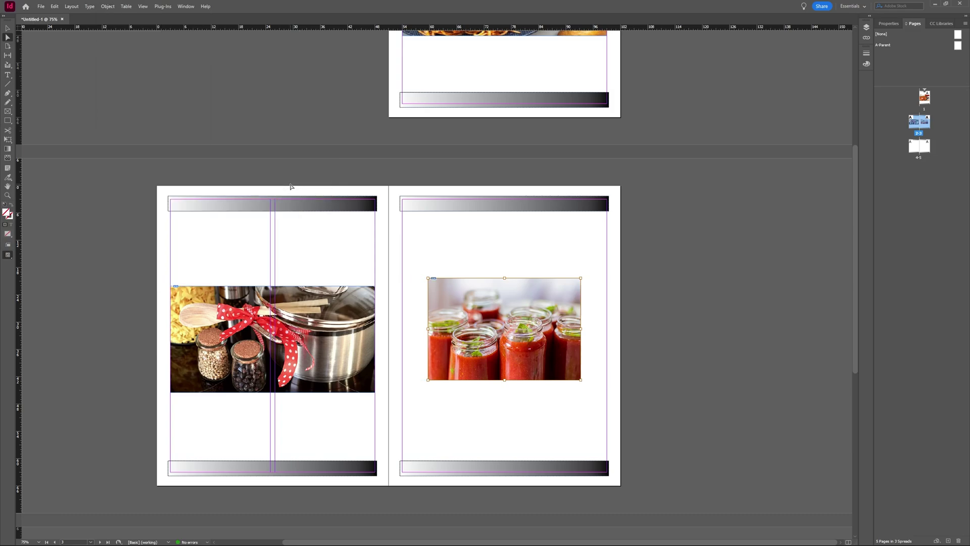
{"action": "left_click", "coordinate": [108, 7]}
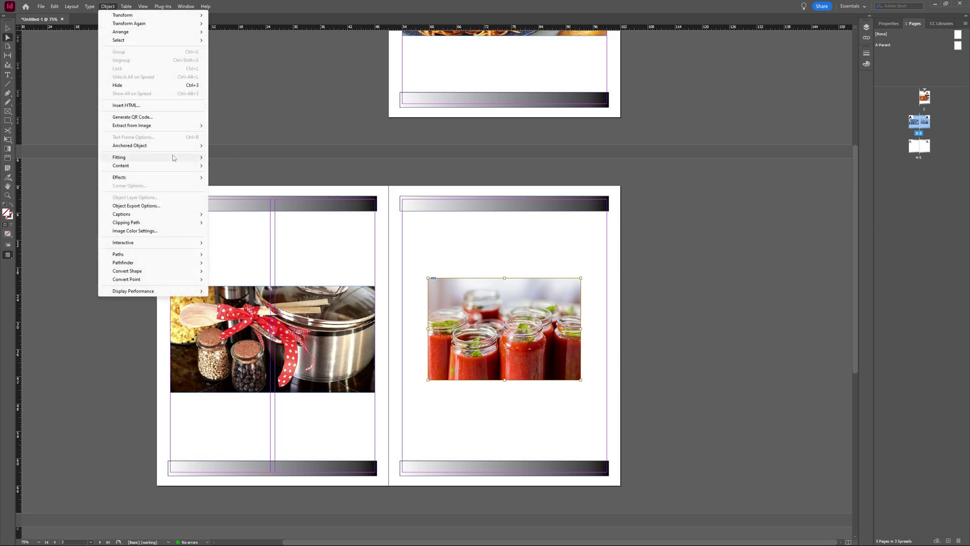
{"action": "mouse_move", "coordinate": [174, 158]}
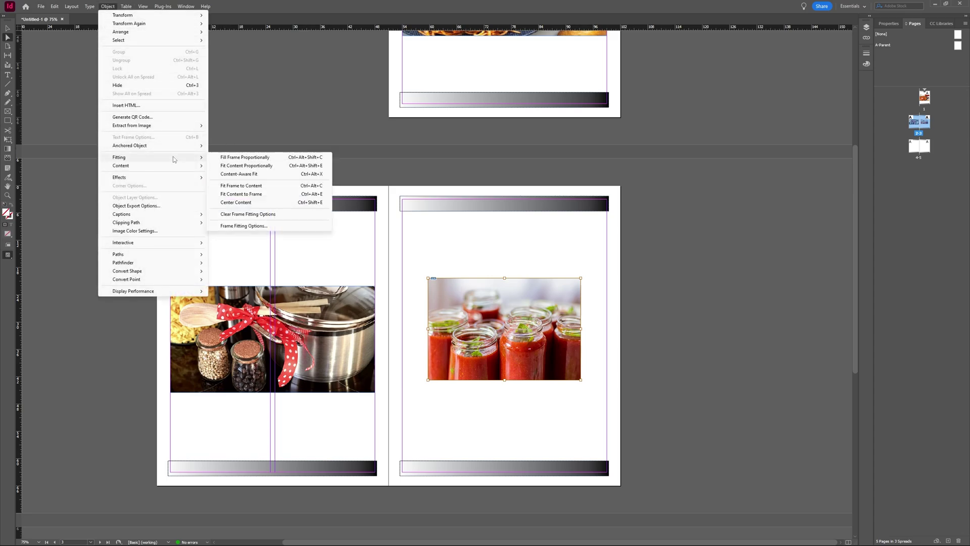
{"action": "left_click", "coordinate": [257, 194]}
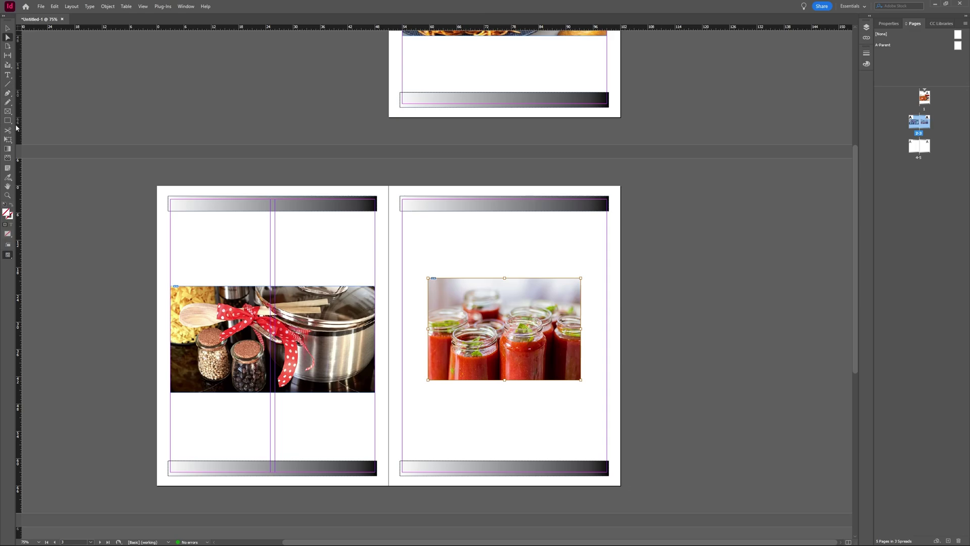
Step: Draw a new image frame across the middle of page 4
{"action": "left_click", "coordinate": [8, 111]}
{"action": "scroll", "coordinate": [324, 331], "scroll_direction": "down", "scroll_amount": 5}
{"action": "scroll", "coordinate": [323, 330], "scroll_direction": "up", "scroll_amount": 2}
{"action": "scroll", "coordinate": [323, 331], "scroll_direction": "down", "scroll_amount": 4}
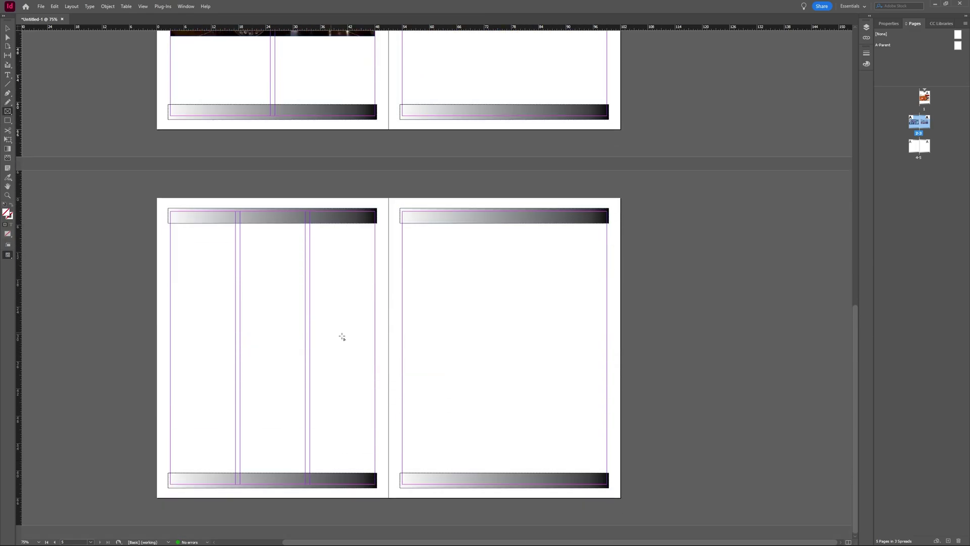
{"action": "left_click_drag", "start_coordinate": [171, 273], "coordinate": [376, 411]}
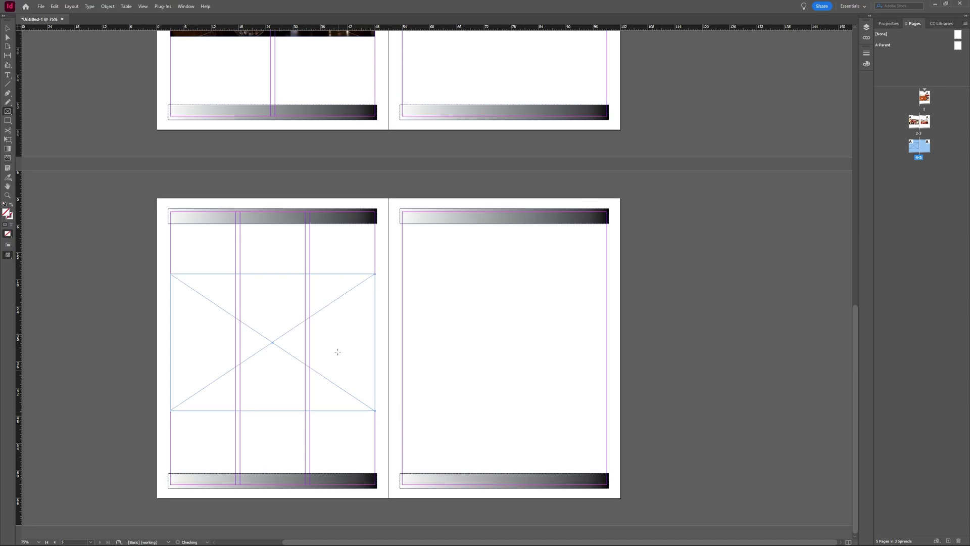
Step: Place spaghetti-1932466_1280.jpg into the new page 4 frame
{"action": "left_click", "coordinate": [41, 6]}
{"action": "left_click", "coordinate": [76, 114]}
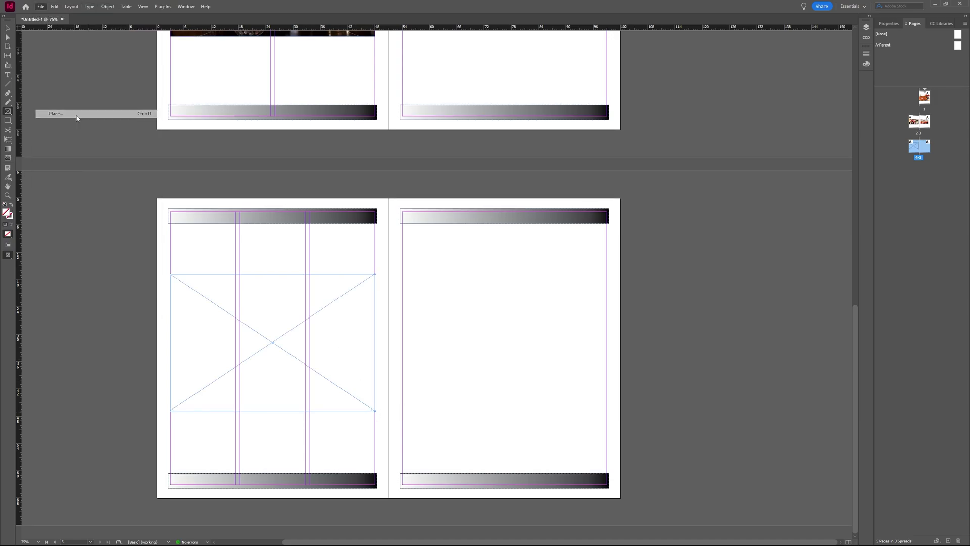
{"action": "left_click", "coordinate": [516, 250]}
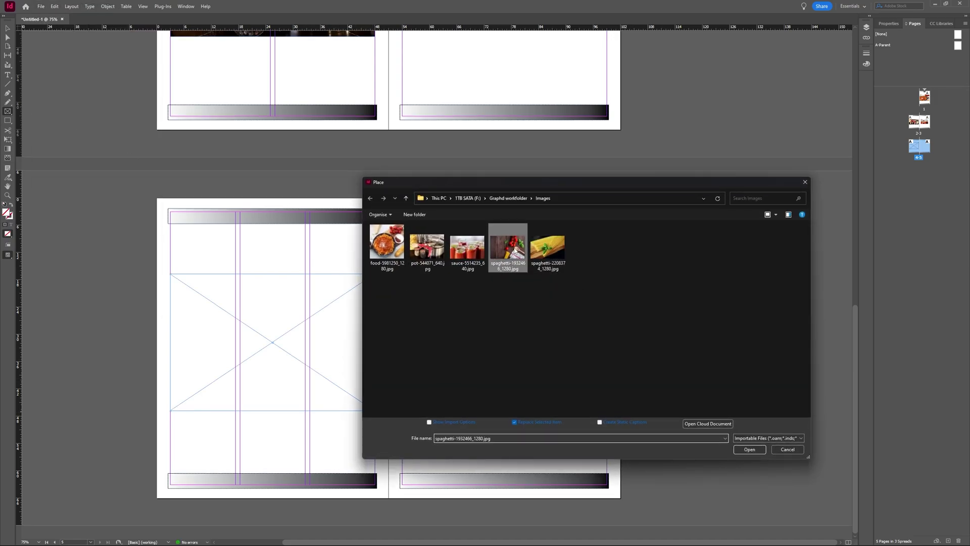
{"action": "left_click", "coordinate": [749, 450]}
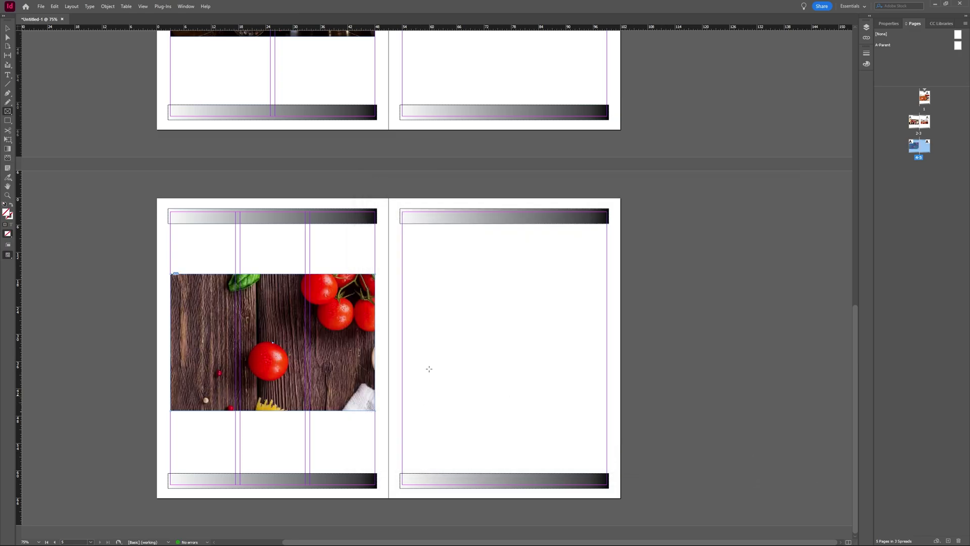
Step: Apply Object > Fitting > Fit Content to Frame to the tomatoes photo on page 4
{"action": "left_click", "coordinate": [7, 37]}
{"action": "left_click", "coordinate": [244, 326]}
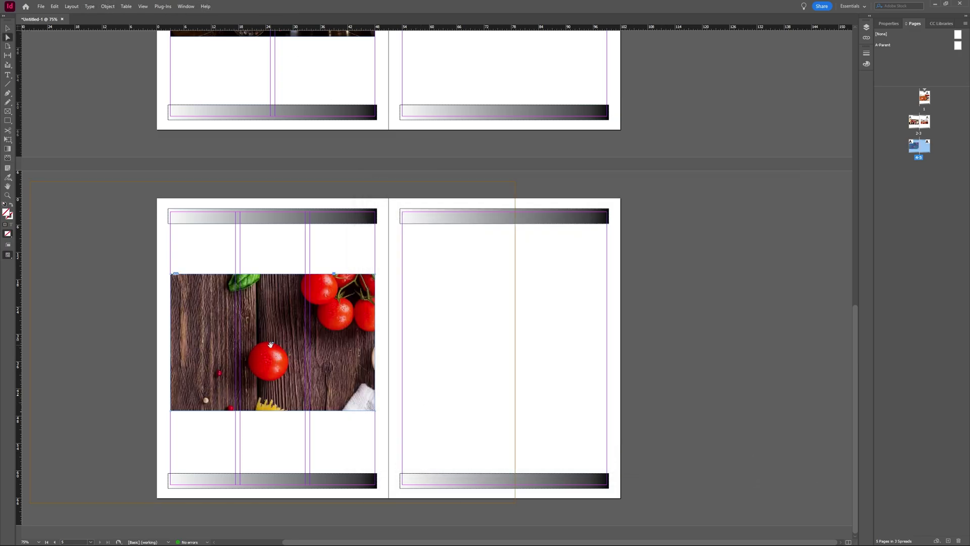
{"action": "left_click", "coordinate": [109, 7]}
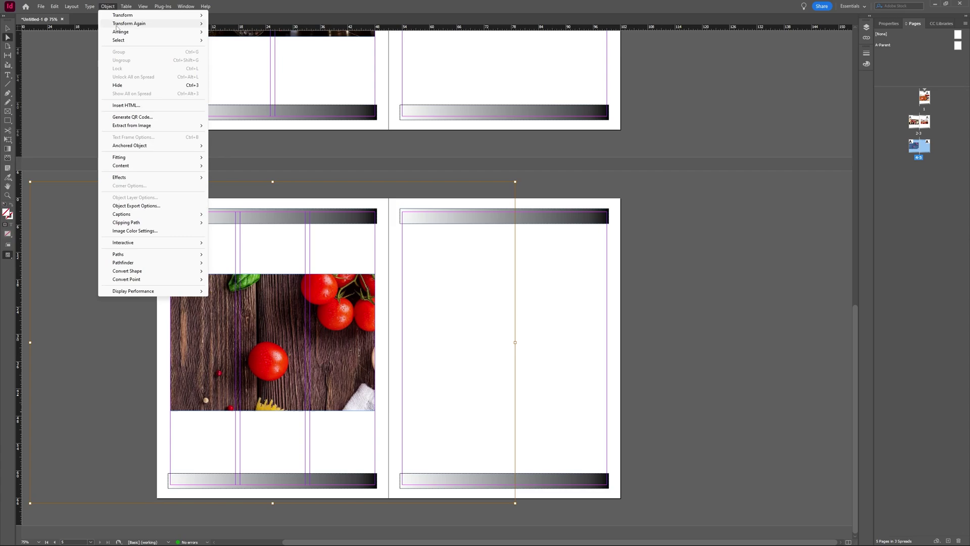
{"action": "mouse_move", "coordinate": [152, 158]}
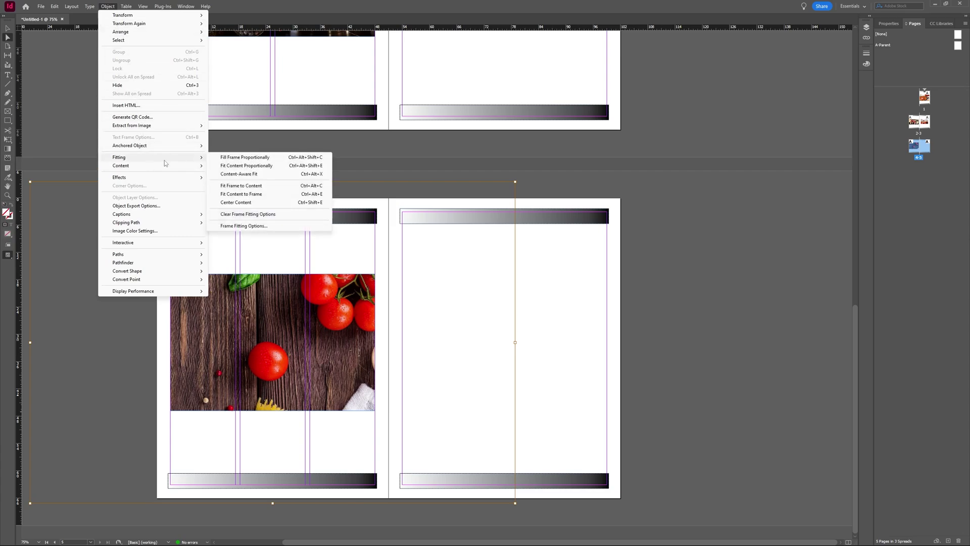
{"action": "left_click", "coordinate": [270, 195]}
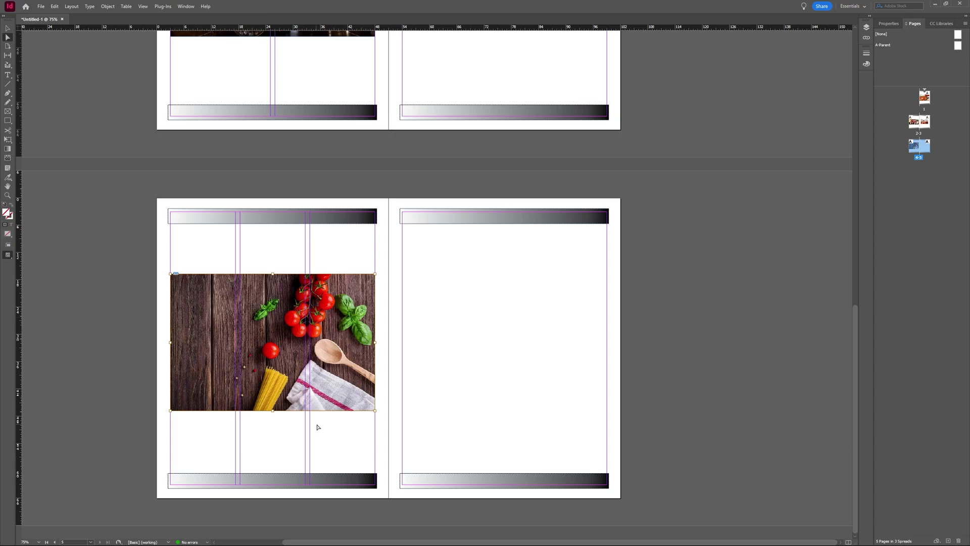
Step: Apply Content-Aware Fit to page 1's spaghetti photo, centring the plate and bread in its frame
{"action": "scroll", "coordinate": [341, 441], "scroll_direction": "up", "scroll_amount": 5}
{"action": "scroll", "coordinate": [342, 434], "scroll_direction": "down", "scroll_amount": 3}
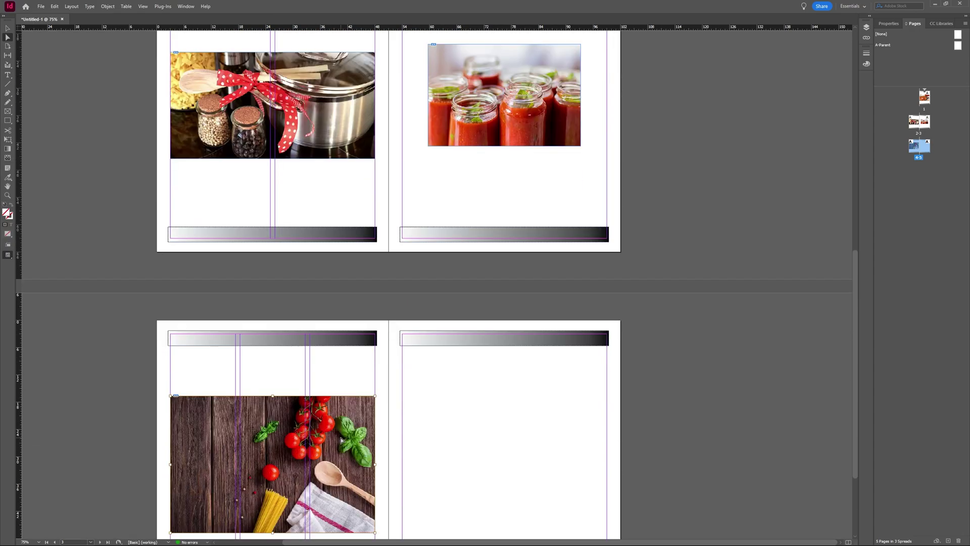
{"action": "scroll", "coordinate": [341, 419], "scroll_direction": "up", "scroll_amount": 1}
{"action": "scroll", "coordinate": [444, 431], "scroll_direction": "up", "scroll_amount": 2}
{"action": "scroll", "coordinate": [454, 438], "scroll_direction": "up", "scroll_amount": 4}
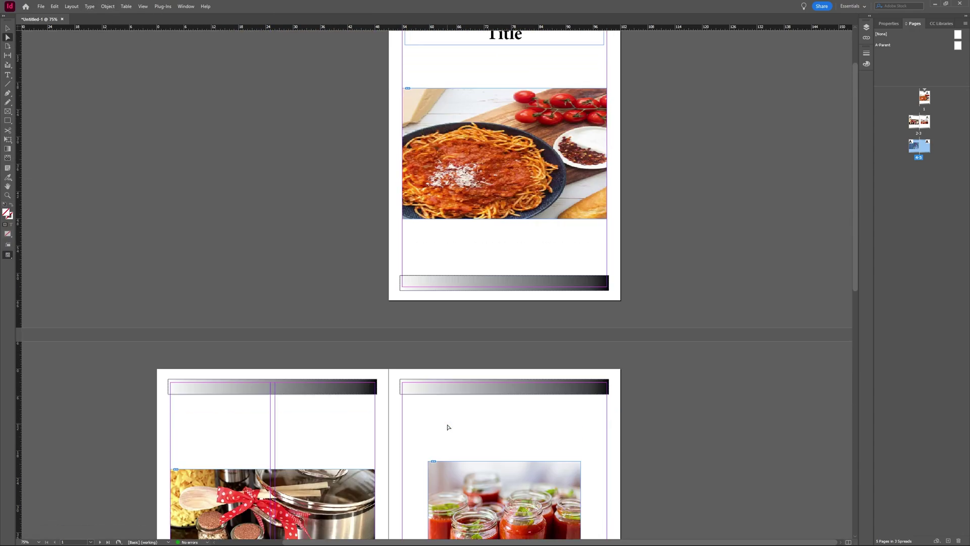
{"action": "left_click", "coordinate": [532, 166]}
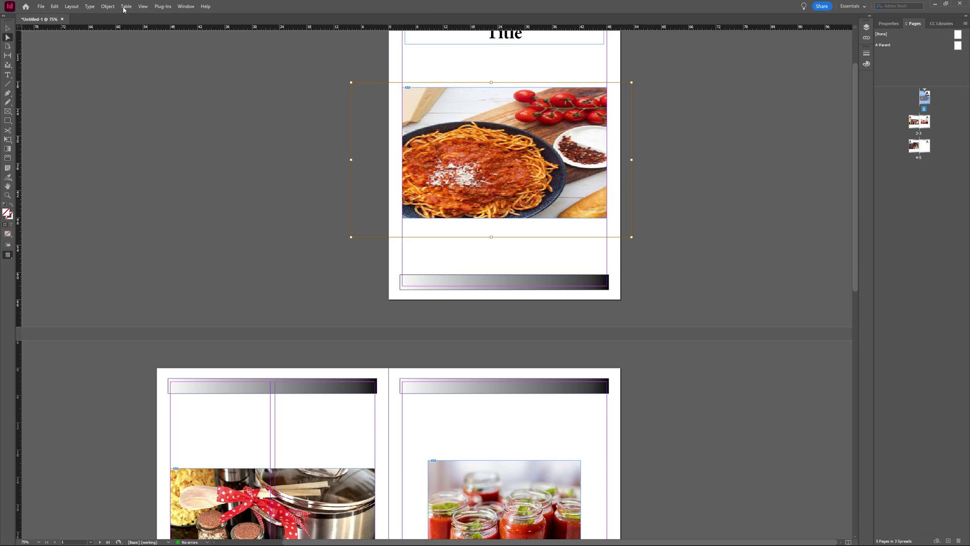
{"action": "left_click", "coordinate": [107, 7]}
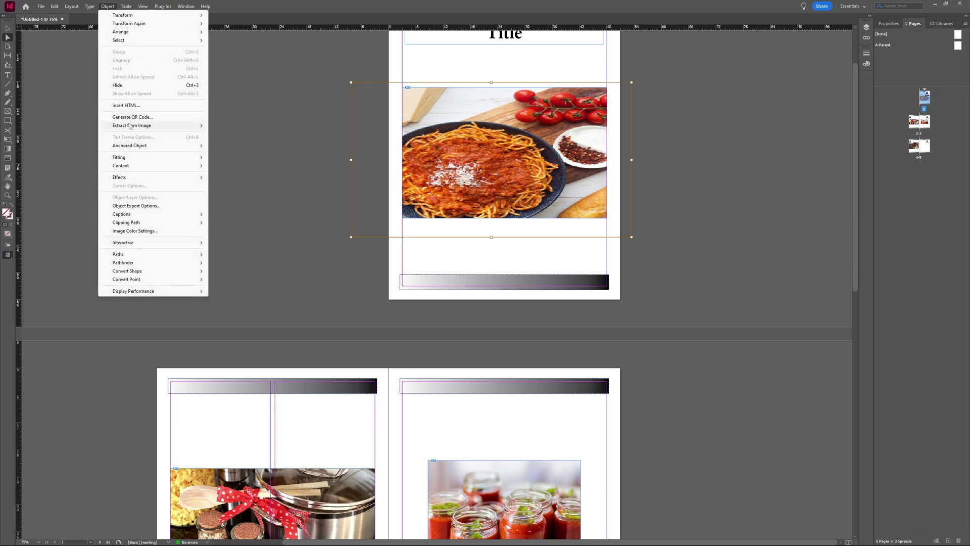
{"action": "mouse_move", "coordinate": [170, 158]}
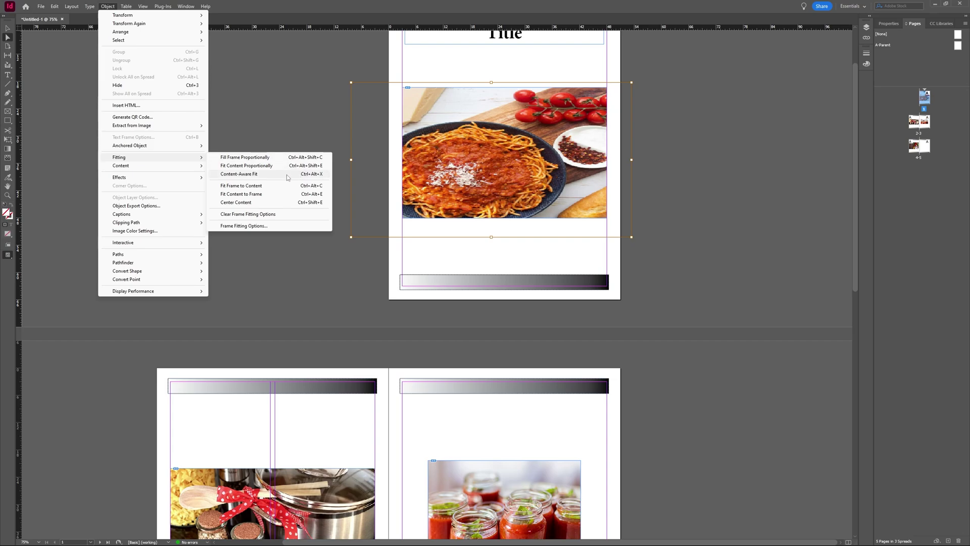
{"action": "left_click", "coordinate": [288, 178]}
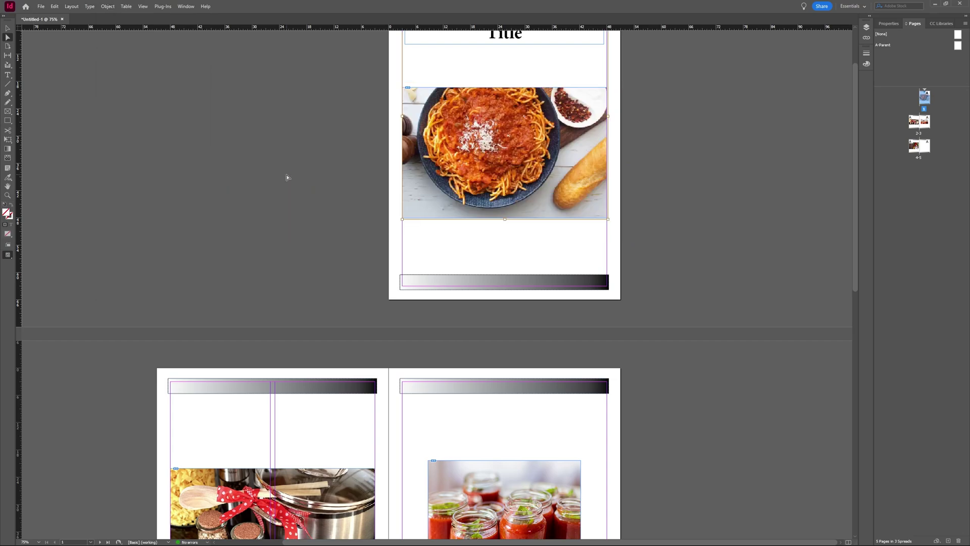